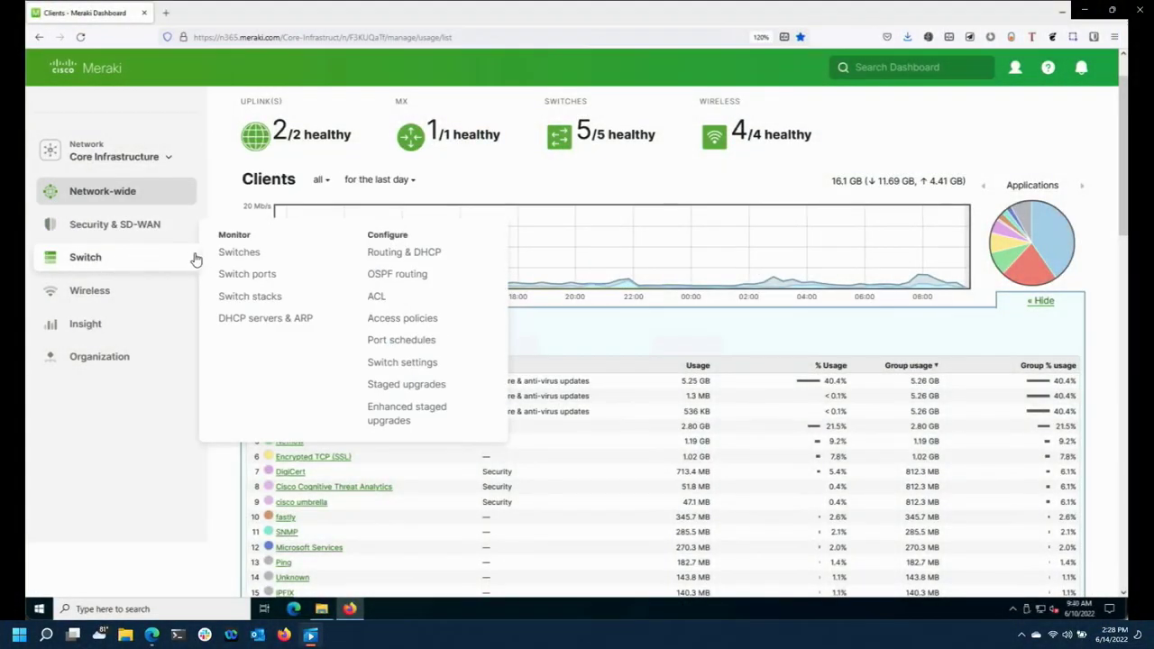
Step: Go from the Switches list to the Add devices page and highlight the Catalyst switches note
{"action": "left_click", "coordinate": [229, 255]}
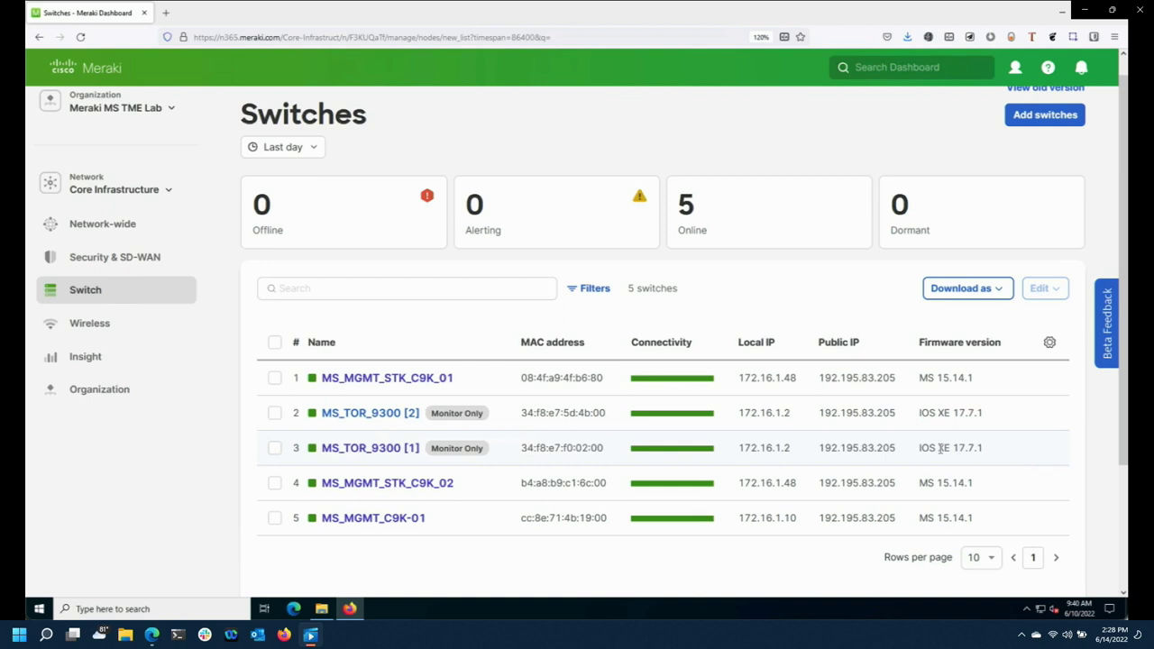
{"action": "left_click", "coordinate": [1019, 125]}
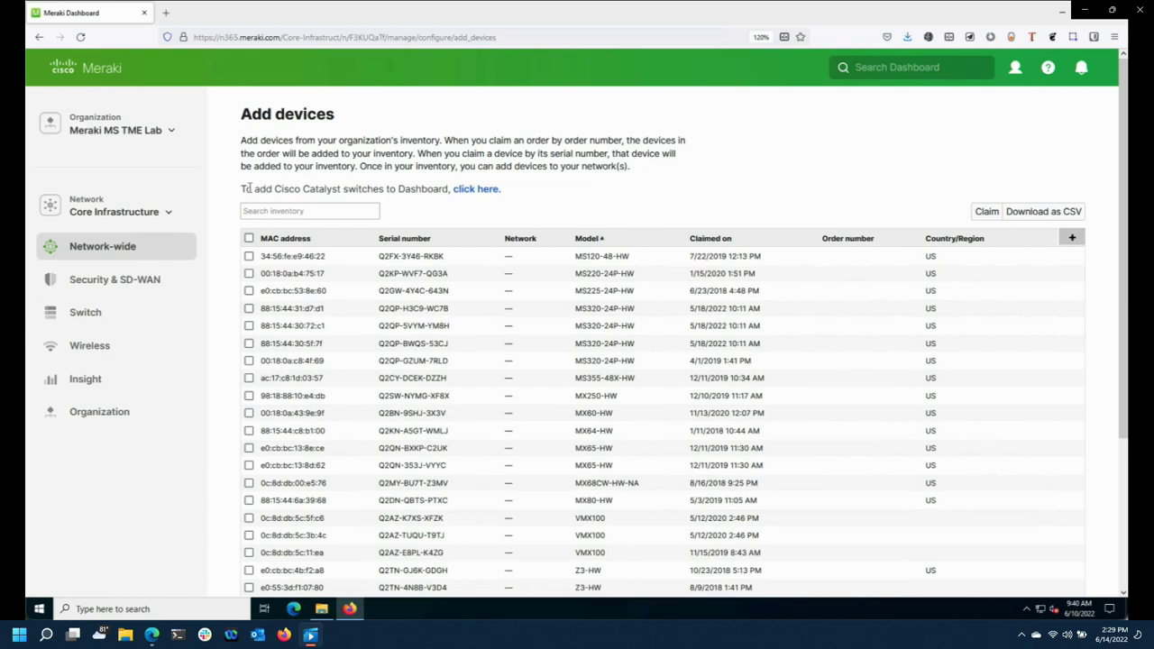
{"action": "left_click_drag", "start_coordinate": [242, 189], "coordinate": [467, 195]}
Step: View the Catalyst switch info, run the Windows onboarding installer catalyst-onboarder-latest.exe, and close the dialog
{"action": "left_click", "coordinate": [480, 193]}
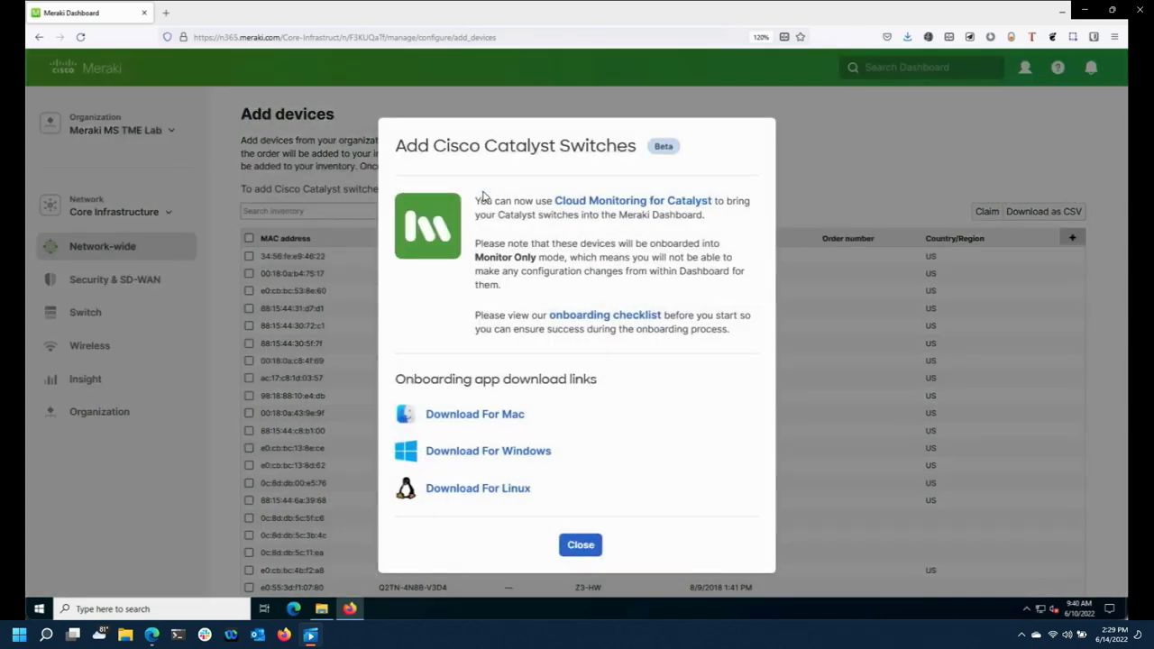
{"action": "mouse_move", "coordinate": [118, 567]}
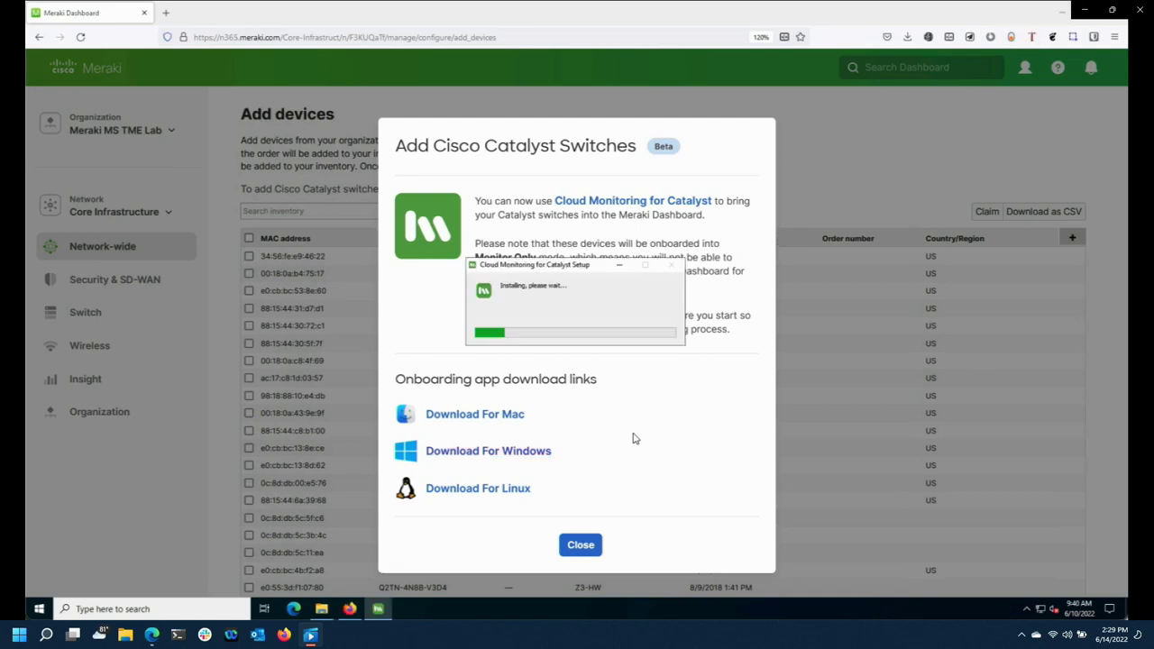
{"action": "left_click", "coordinate": [580, 544]}
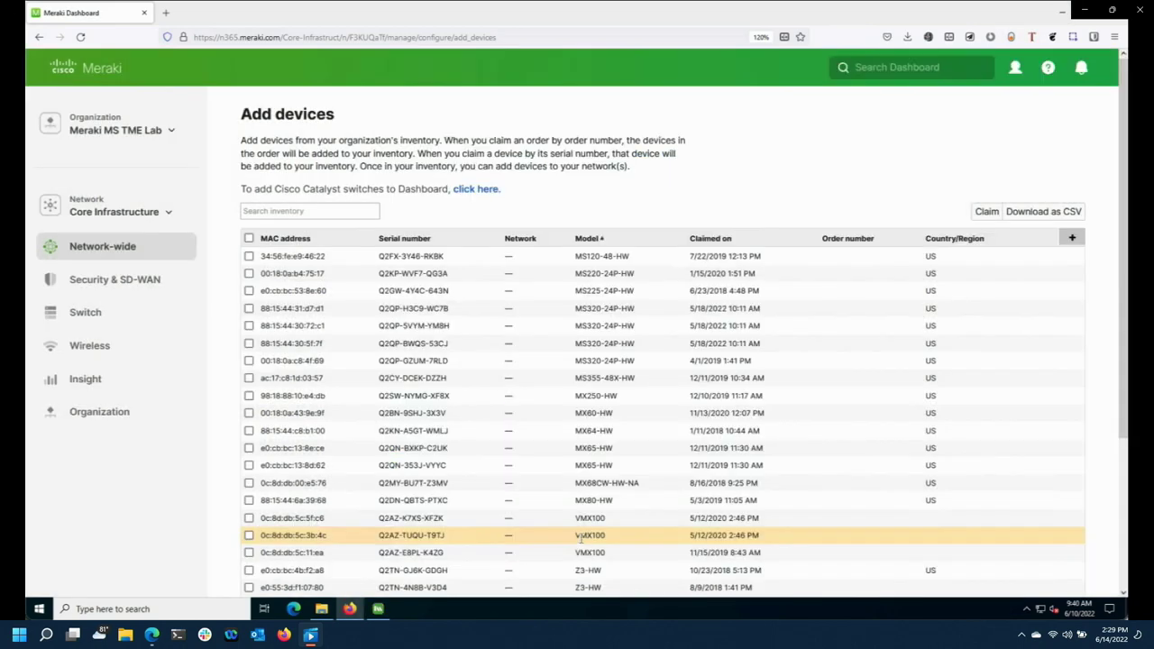
Step: Accept the early access terms and sign in to the onboarder with the pasted Dashboard API key
{"action": "left_click", "coordinate": [380, 610]}
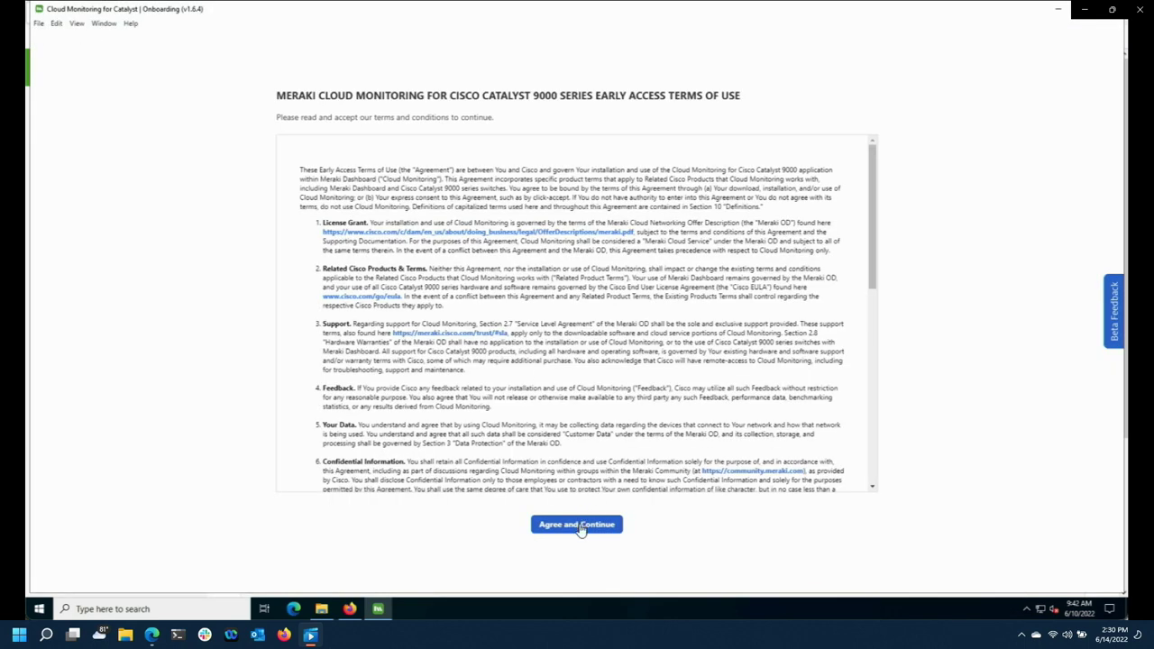
{"action": "left_click", "coordinate": [579, 526]}
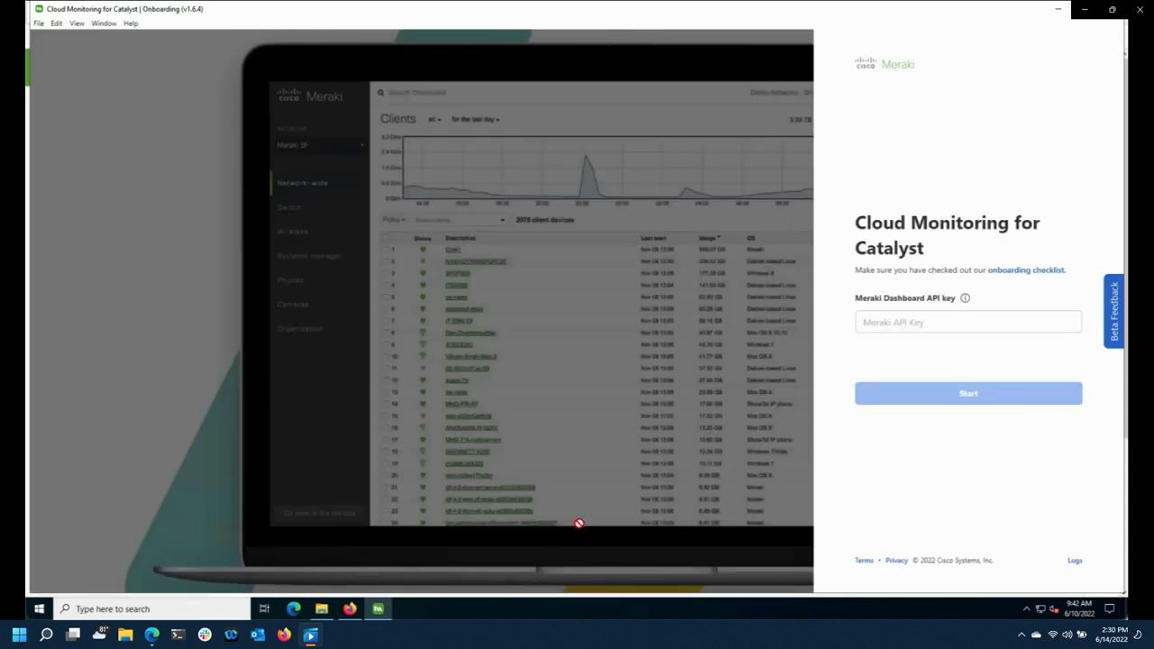
{"action": "left_click", "coordinate": [870, 324]}
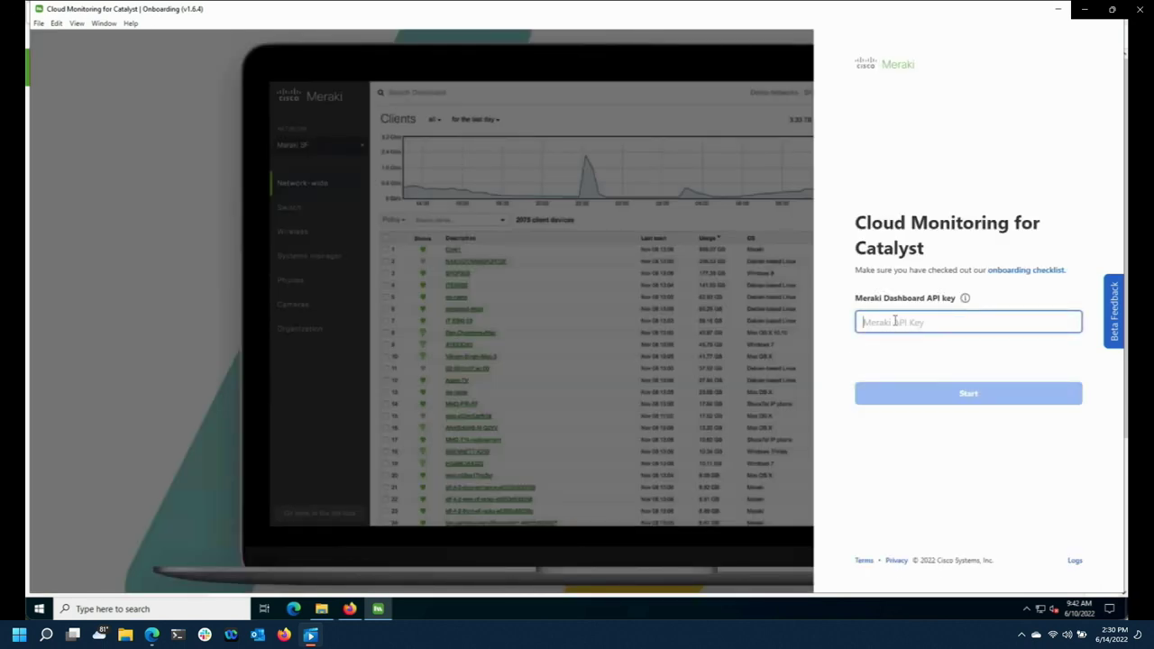
{"action": "key", "text": "ctrl+v"}
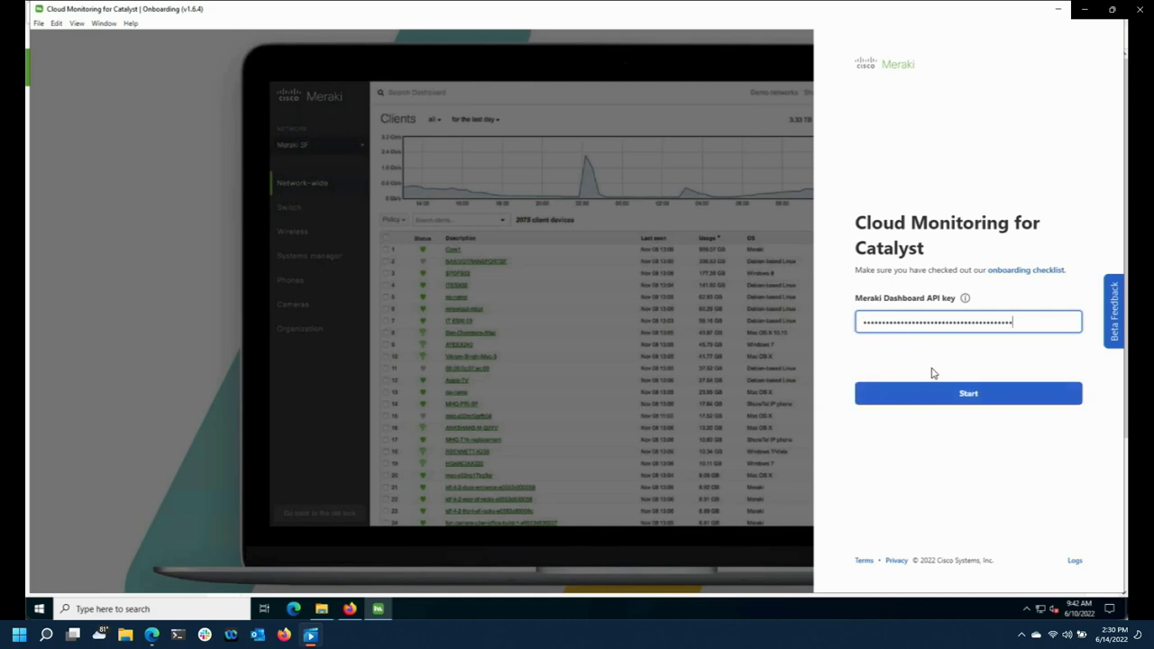
{"action": "left_click", "coordinate": [933, 398]}
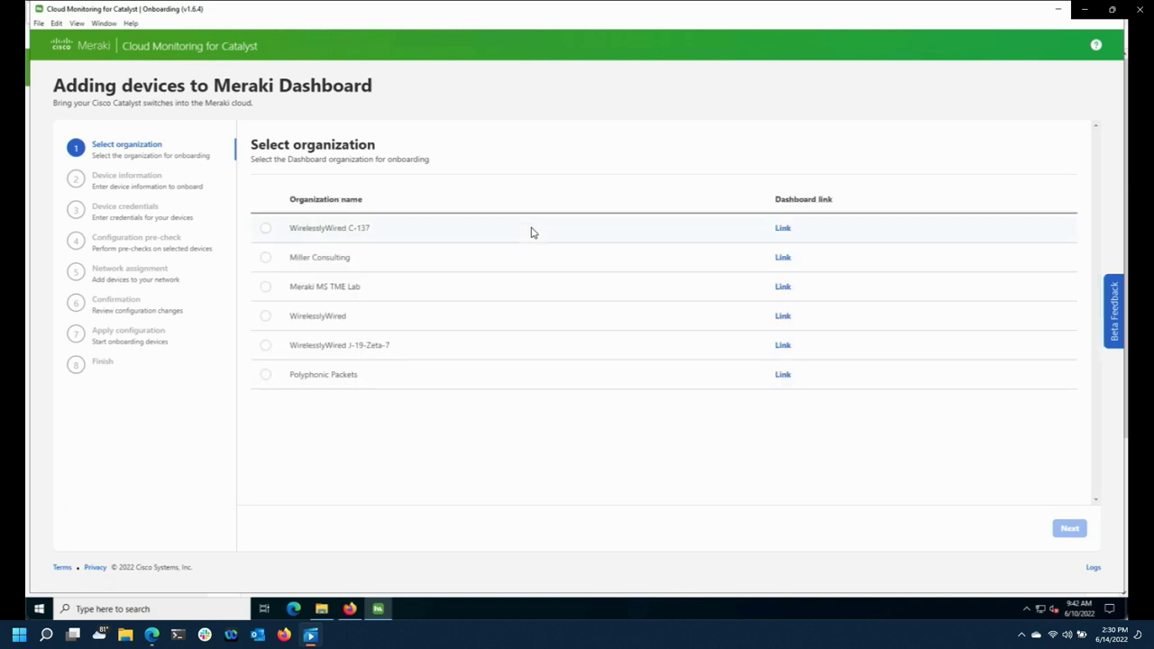
Step: Select the Meraki MS TME Lab organization and advance to the Device information step
{"action": "left_click", "coordinate": [266, 288]}
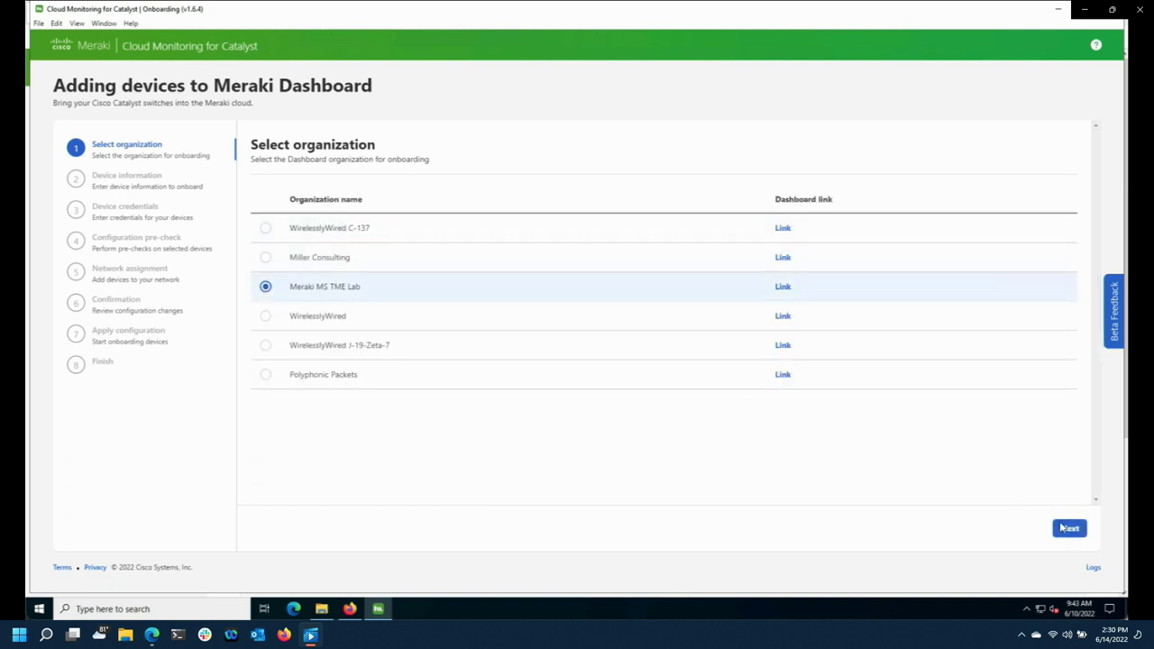
{"action": "left_click", "coordinate": [1070, 530]}
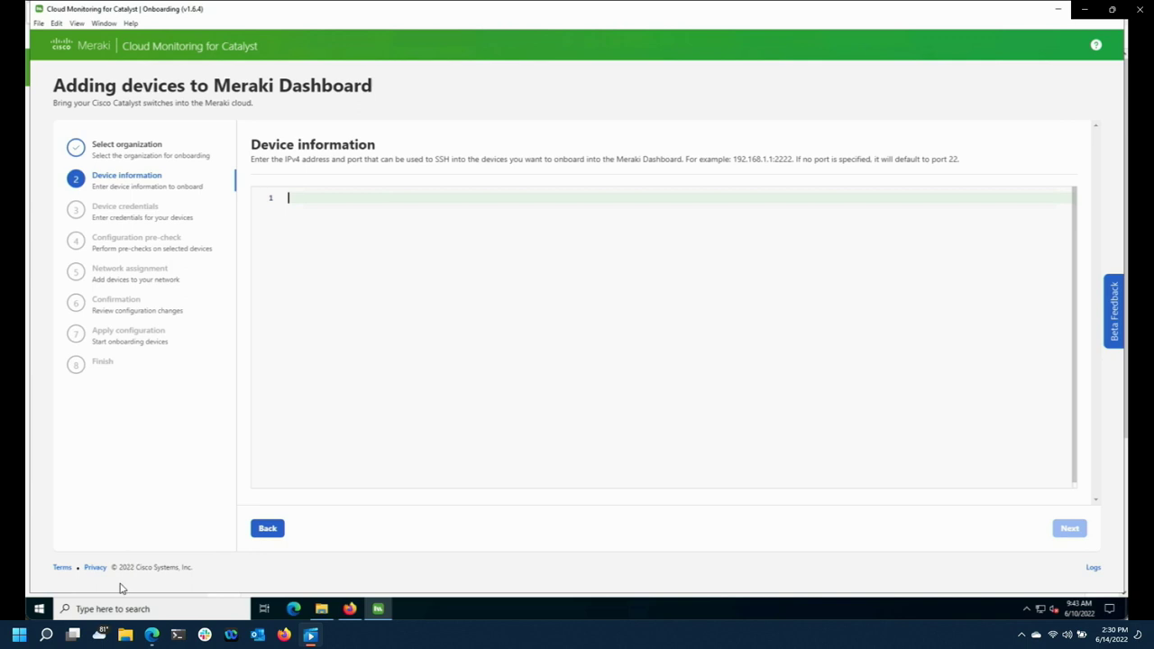
{"action": "left_click", "coordinate": [105, 608]}
Step: From Command Prompt, SSH into the switch at 172.16.1.1 and log in
{"action": "type", "text": "cmd"}
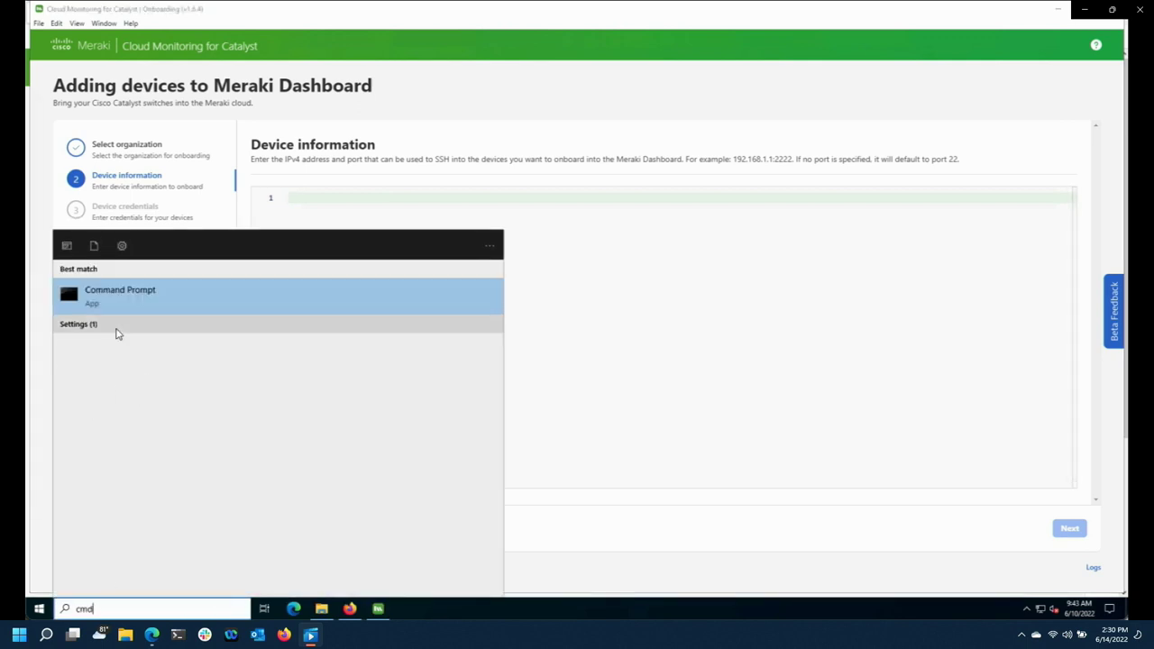
{"action": "left_click", "coordinate": [117, 298]}
{"action": "type", "text": "ssh"}
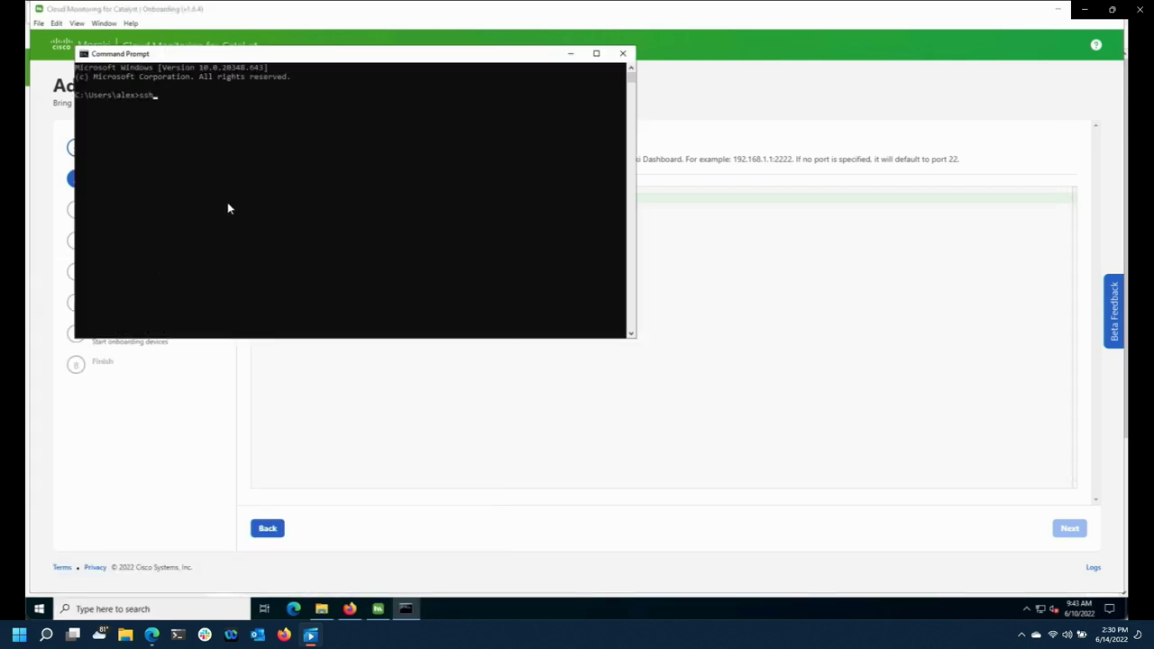
{"action": "type", "text": " mstme@172.16.1.1"}
{"action": "key", "text": "Return"}
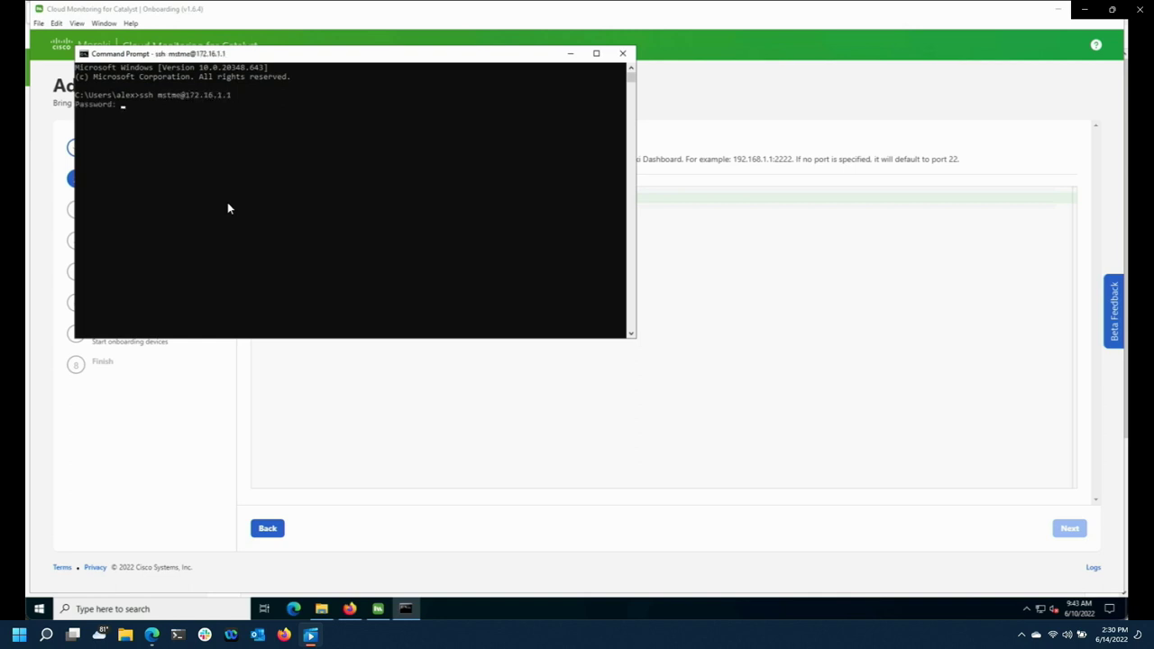
{"action": "key", "text": "Return"}
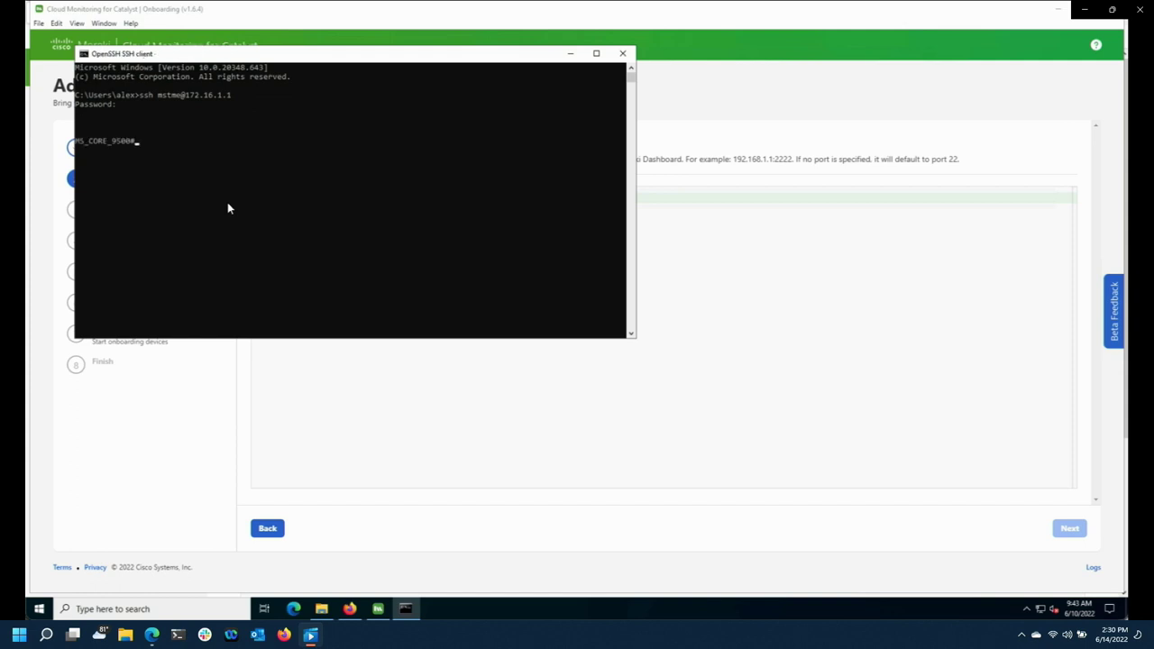
{"action": "key", "text": "Return"}
{"action": "key", "text": "Return"}
{"action": "key", "text": "Return"}
Step: Run show ver to confirm two C9500-40X switches on 17.07.01, then return to the onboarder
{"action": "type", "text": "show ver"}
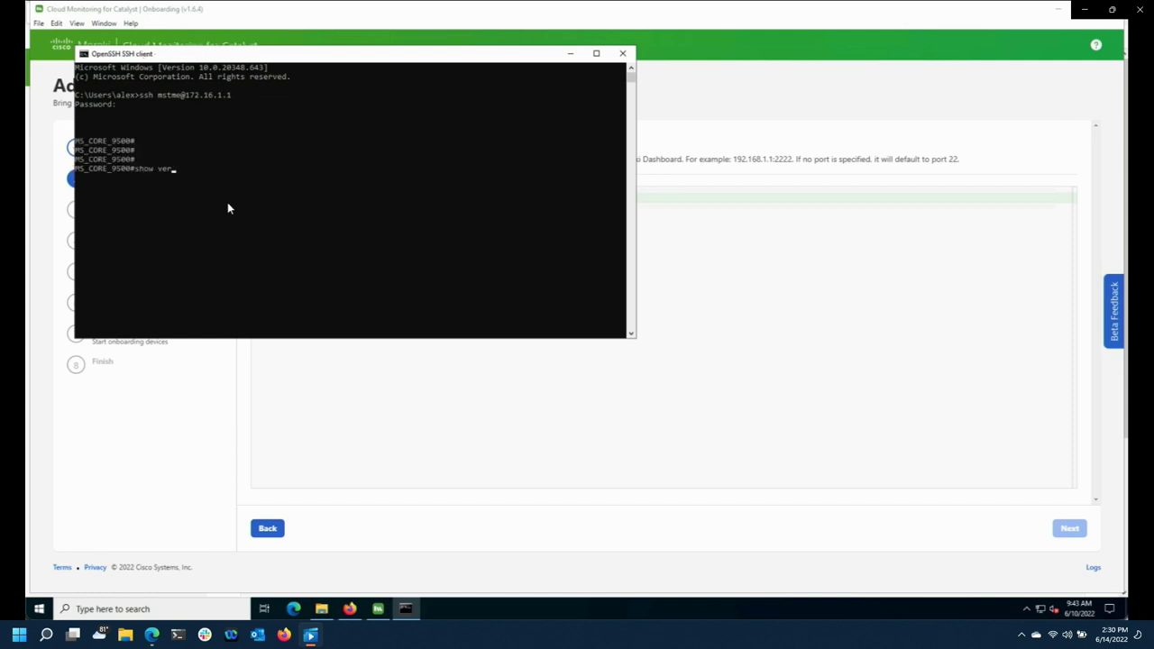
{"action": "key", "text": "Return"}
{"action": "key", "text": "space"}
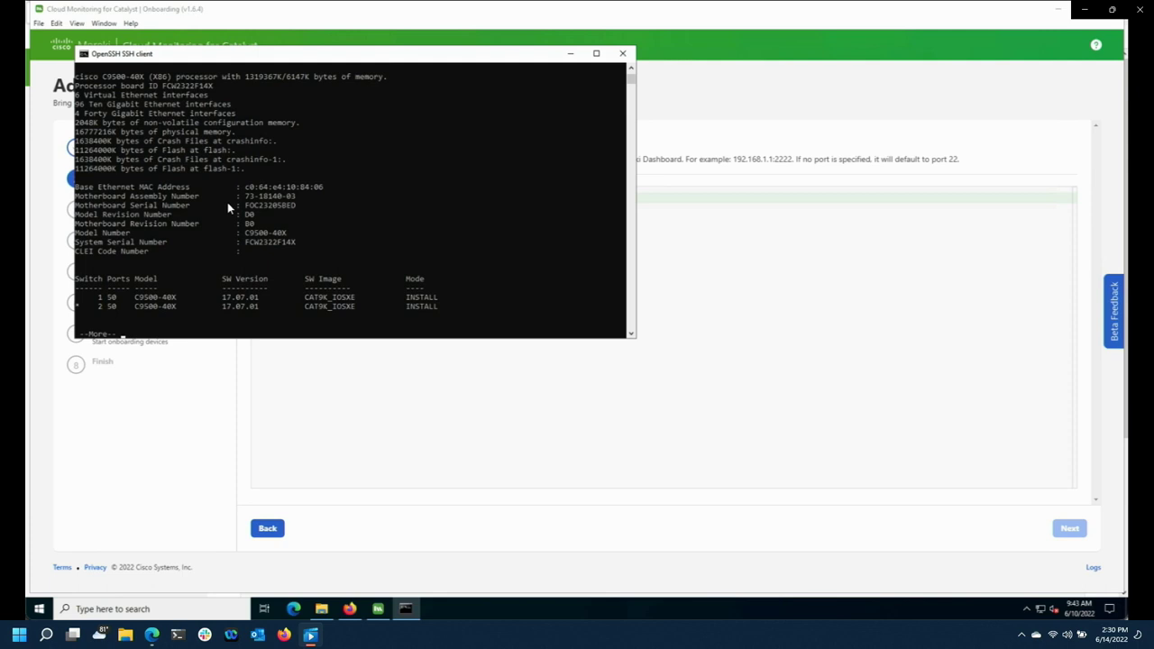
{"action": "key", "text": "space"}
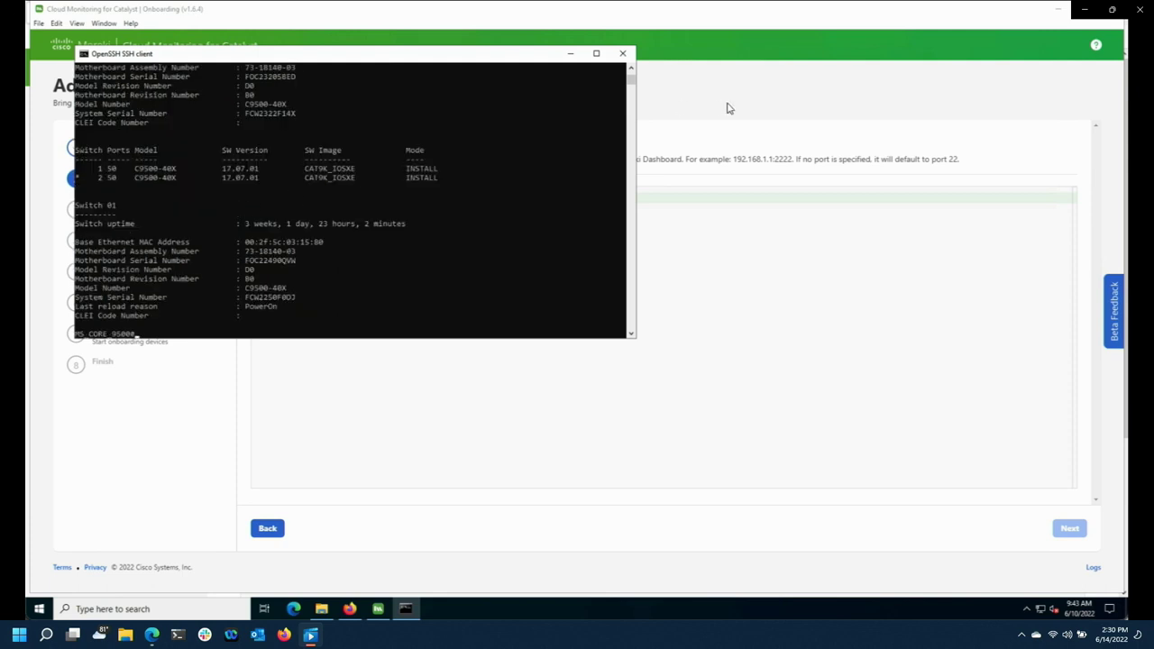
{"action": "left_click_drag", "start_coordinate": [451, 186], "coordinate": [74, 160]}
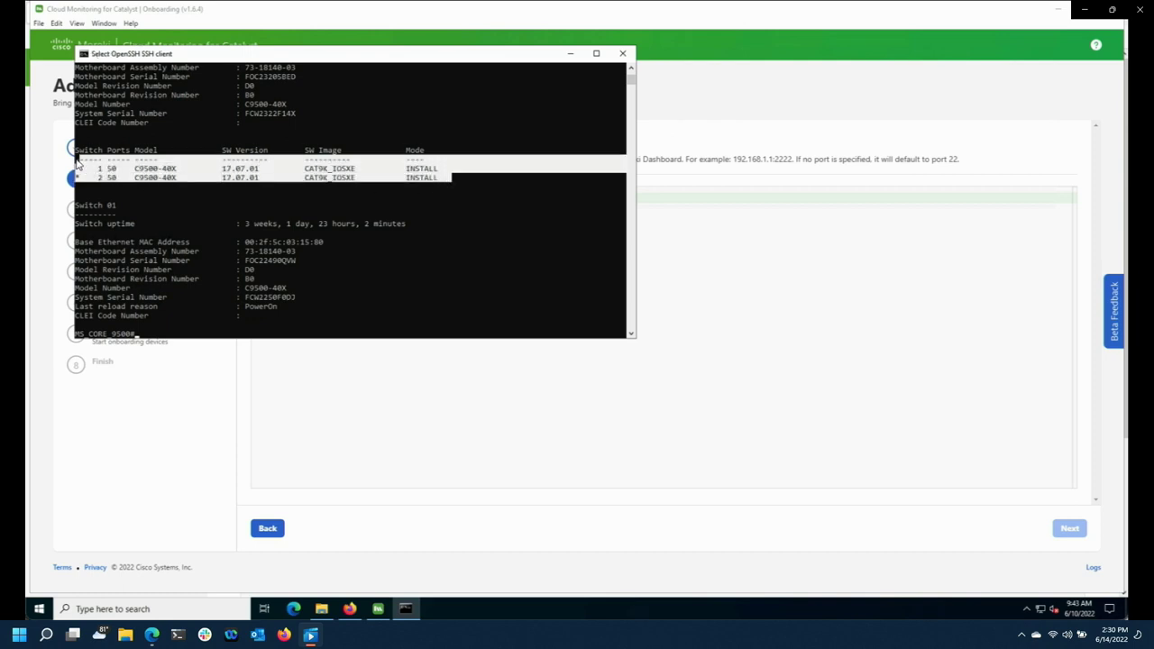
{"action": "left_click", "coordinate": [809, 149]}
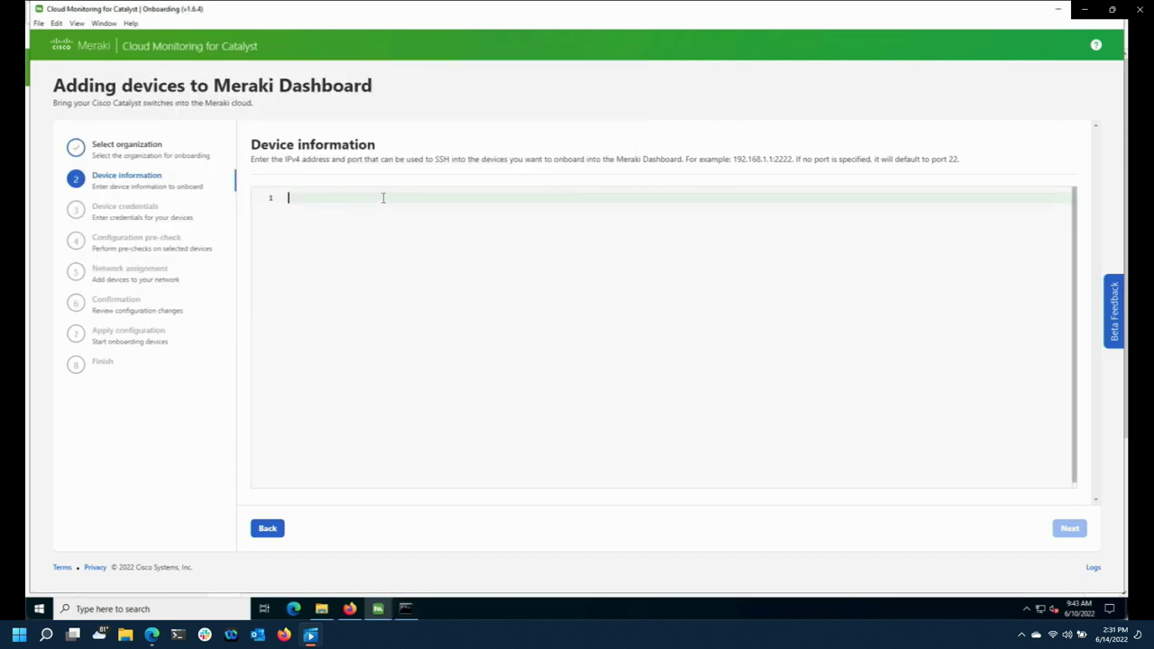
Step: Add the switch 172.16.1.1 and enter its SSH user name and password
{"action": "type", "text": "172.16.1.1"}
{"action": "left_click", "coordinate": [1067, 527]}
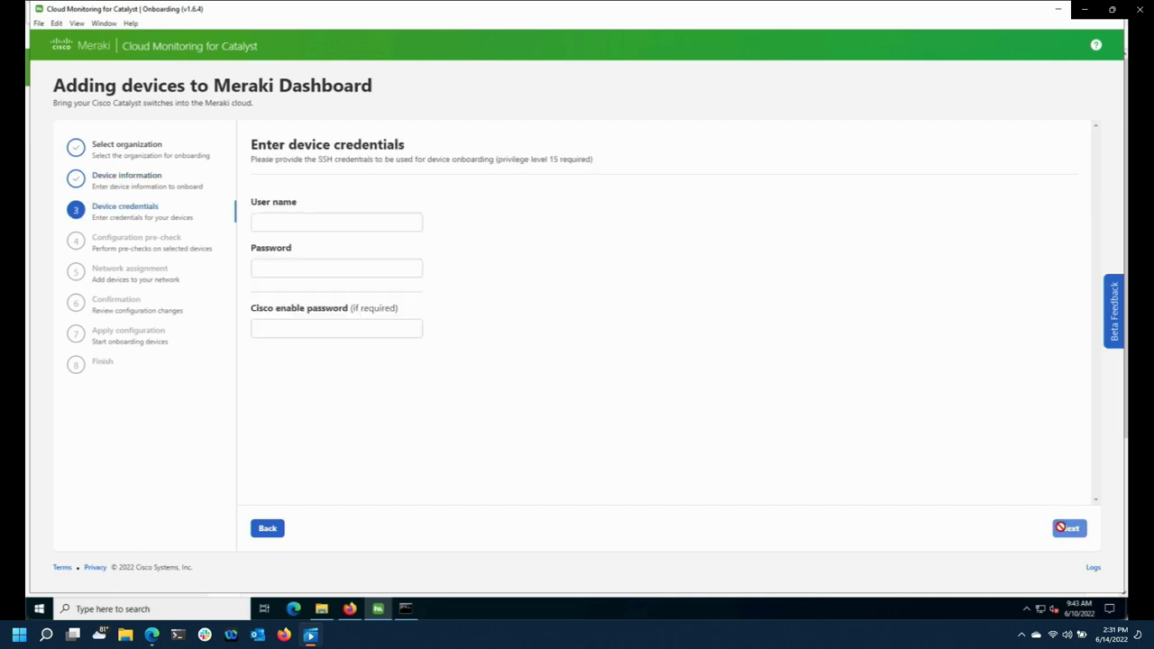
{"action": "left_click", "coordinate": [338, 222]}
{"action": "type", "text": "mstme"}
{"action": "key", "text": "Tab"}
{"action": "type", "text": "***"}
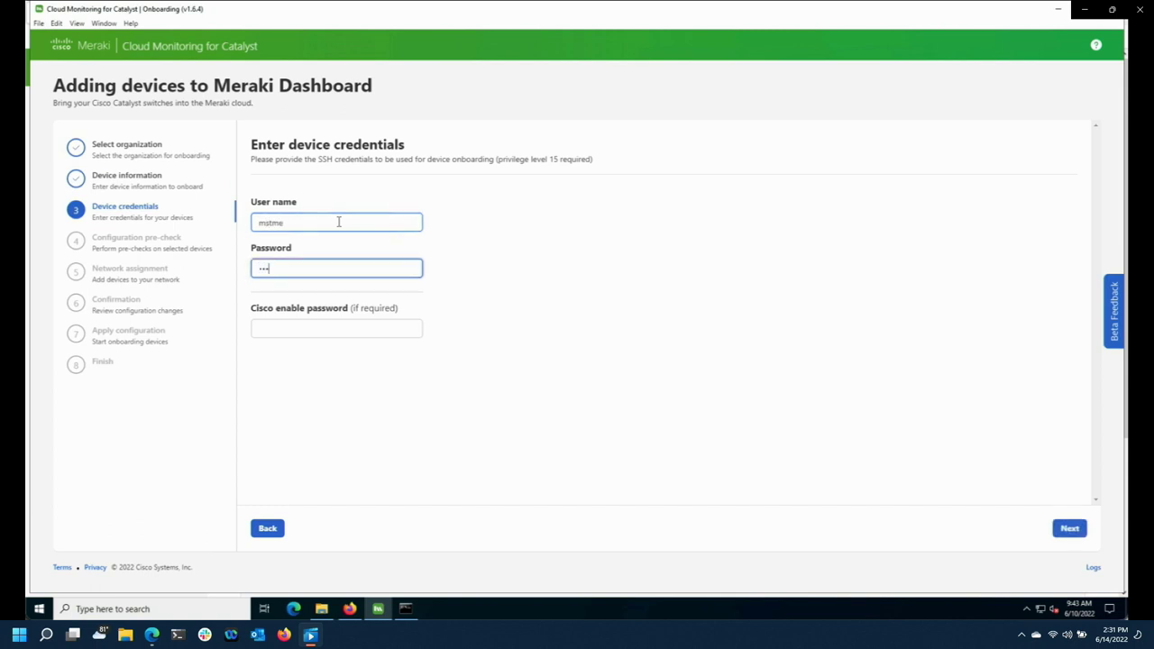
{"action": "type", "text": "***"}
Step: Run the configuration pre-check, confirming the C9500-40X is ready for onboarding
{"action": "left_click", "coordinate": [1064, 528]}
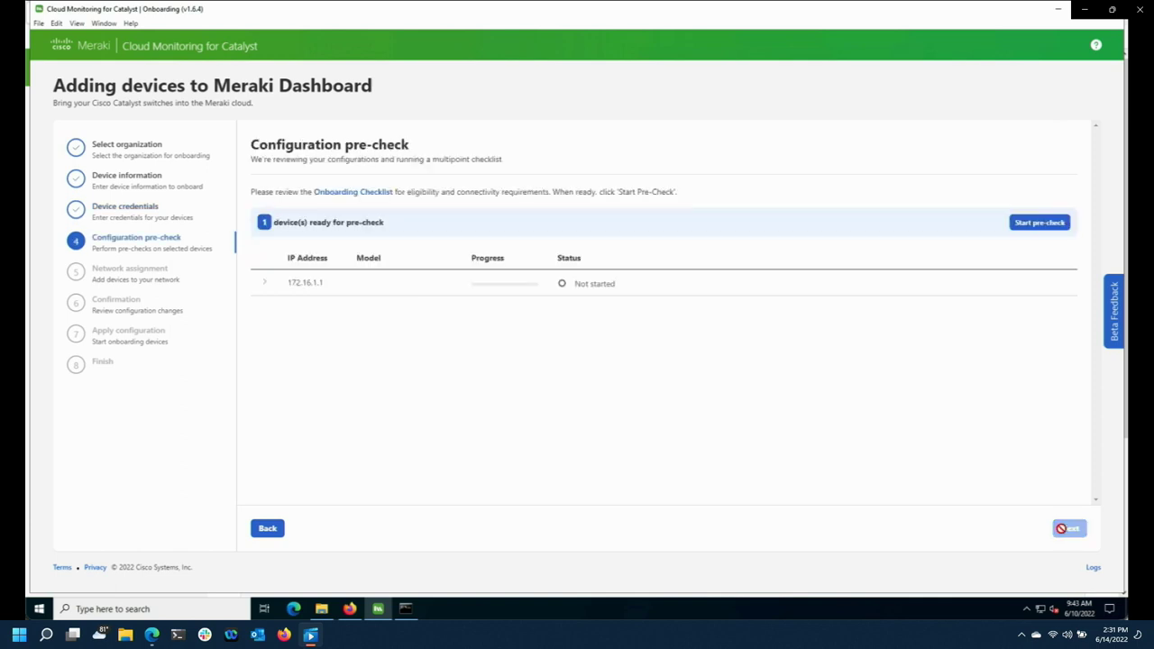
{"action": "left_click", "coordinate": [1025, 226]}
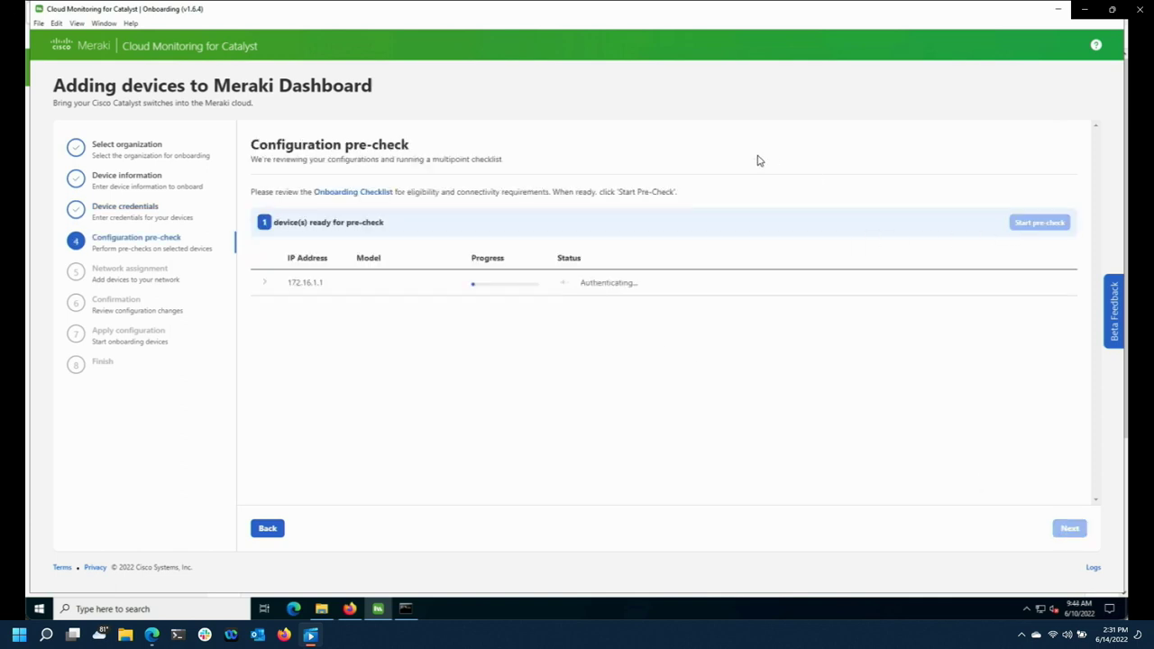
{"action": "left_click", "coordinate": [264, 282]}
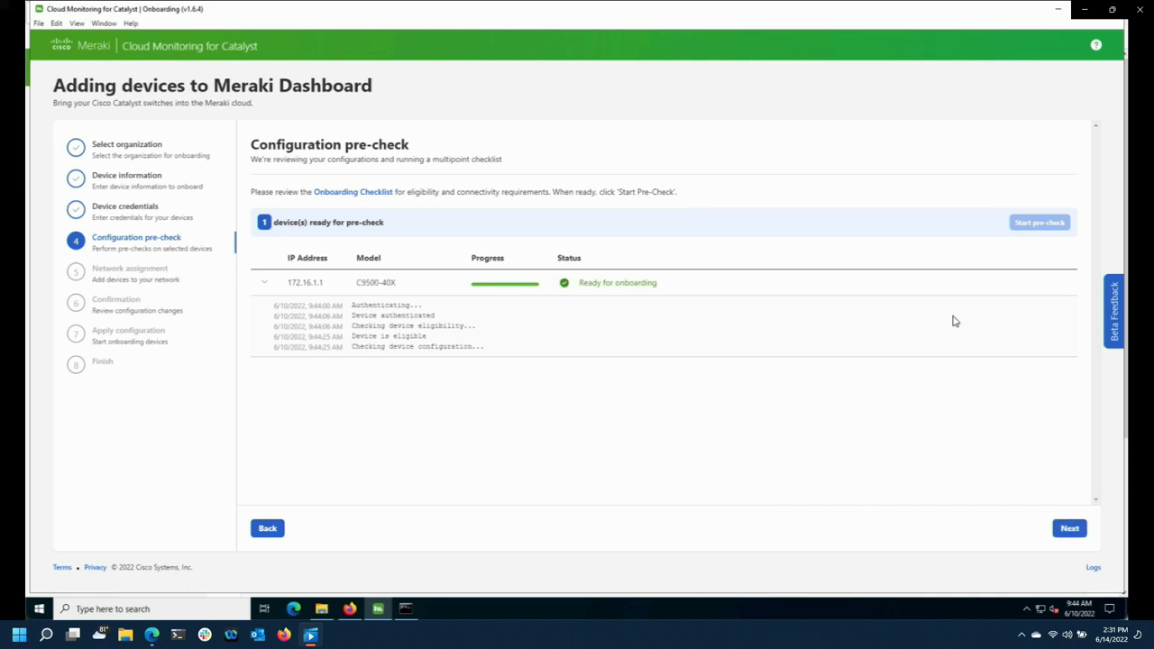
{"action": "left_click", "coordinate": [1068, 528]}
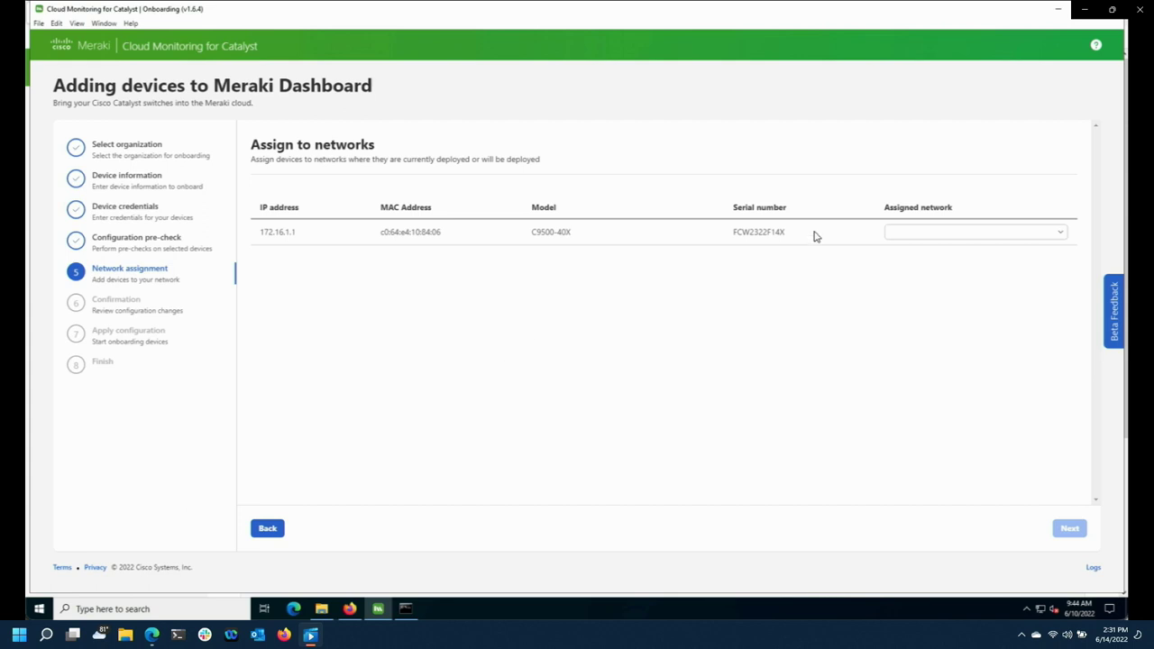
Step: Assign the switch to Core Infrastructure, select 172.16.1.1, and show its configuration change details
{"action": "left_click", "coordinate": [943, 237]}
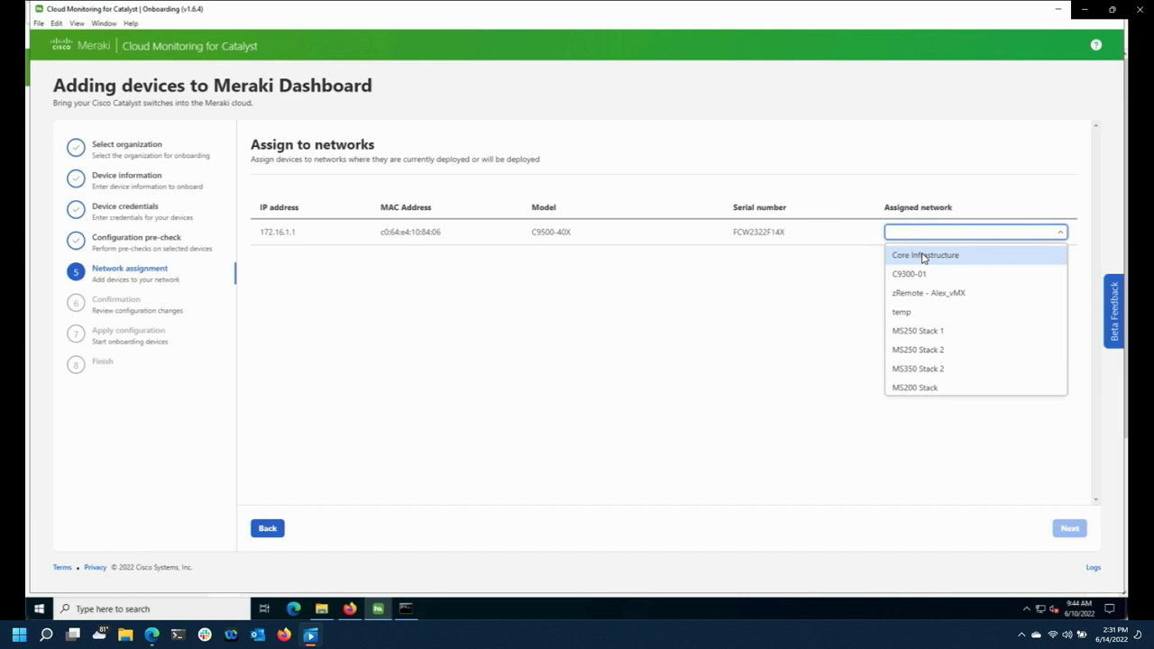
{"action": "left_click", "coordinate": [922, 257]}
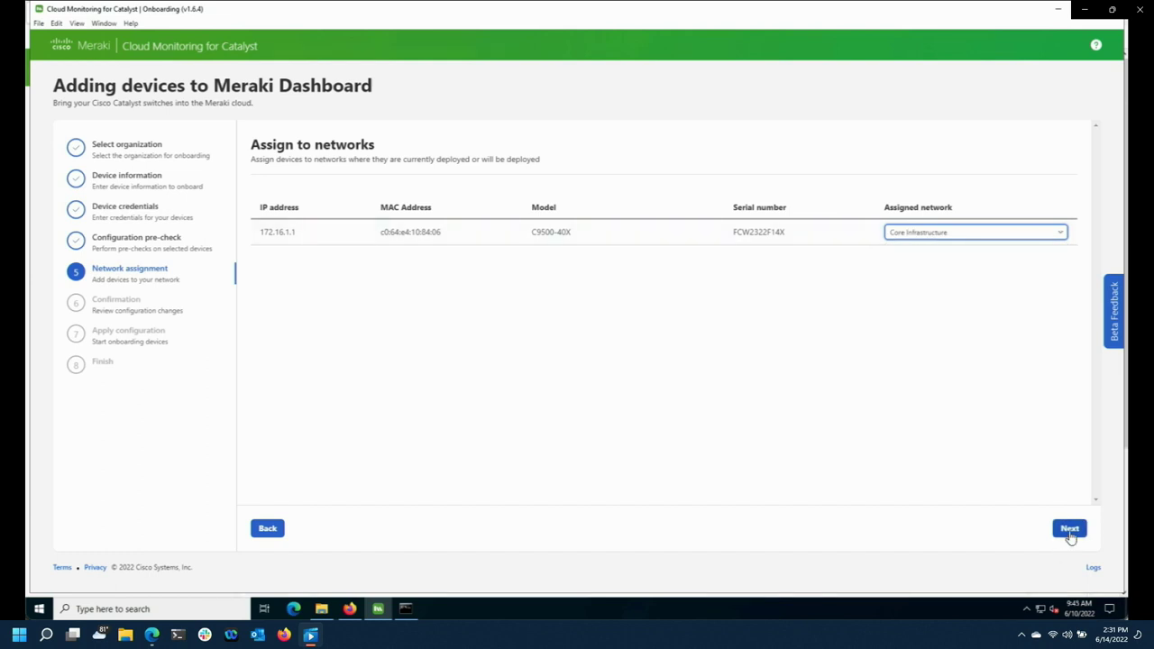
{"action": "left_click", "coordinate": [1070, 529]}
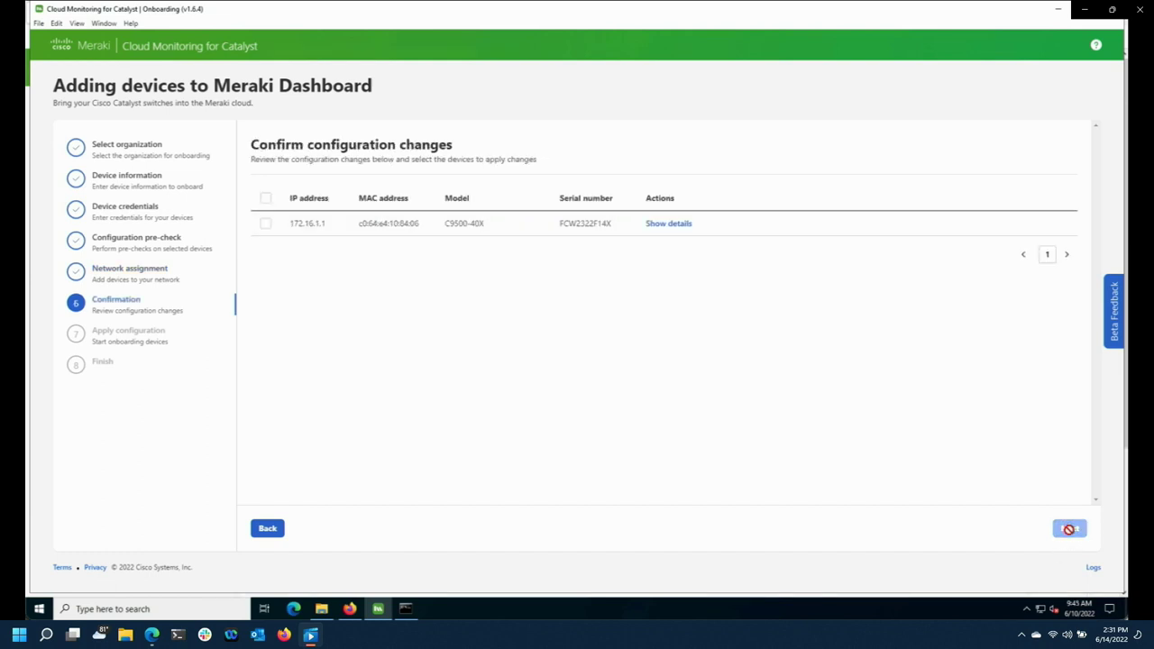
{"action": "left_click", "coordinate": [266, 223]}
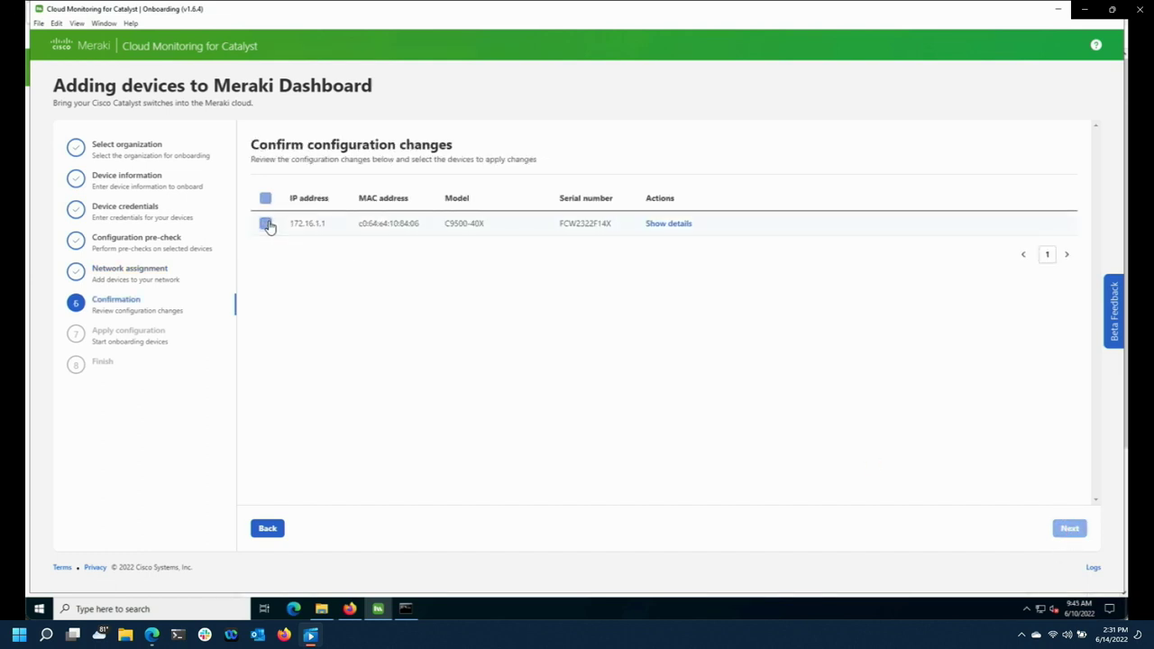
{"action": "left_click", "coordinate": [685, 225]}
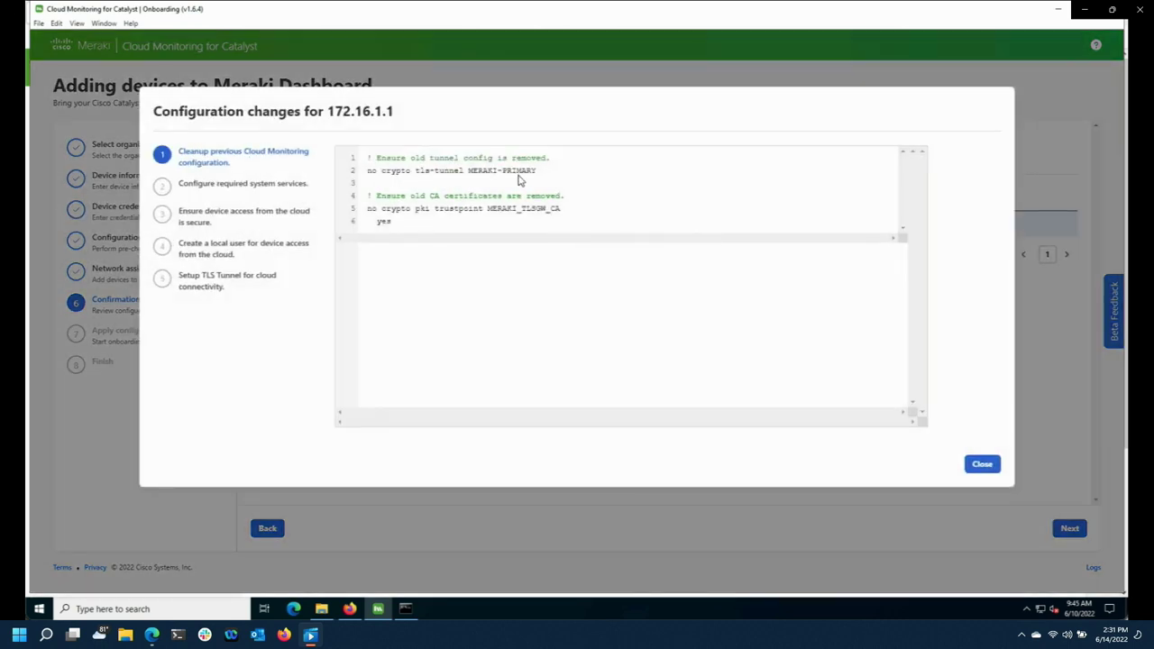
Step: Review the system services commands: netconf-yang, ip routing, lldp run and the SSH lines
{"action": "left_click", "coordinate": [217, 185]}
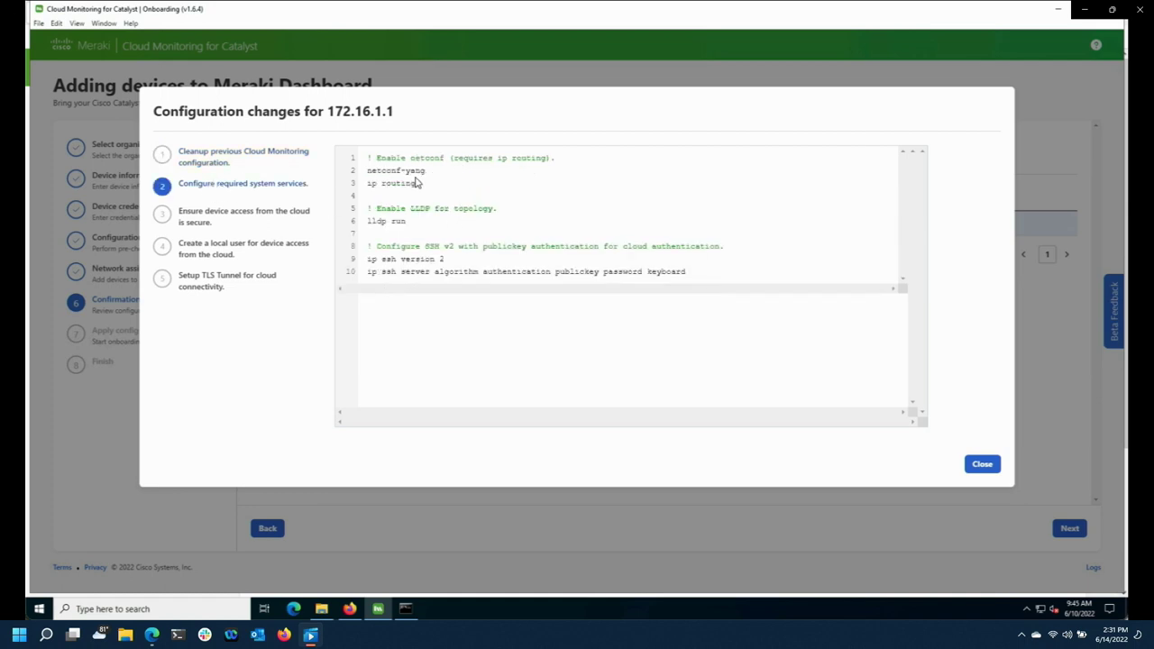
{"action": "left_click_drag", "start_coordinate": [367, 170], "coordinate": [427, 185]}
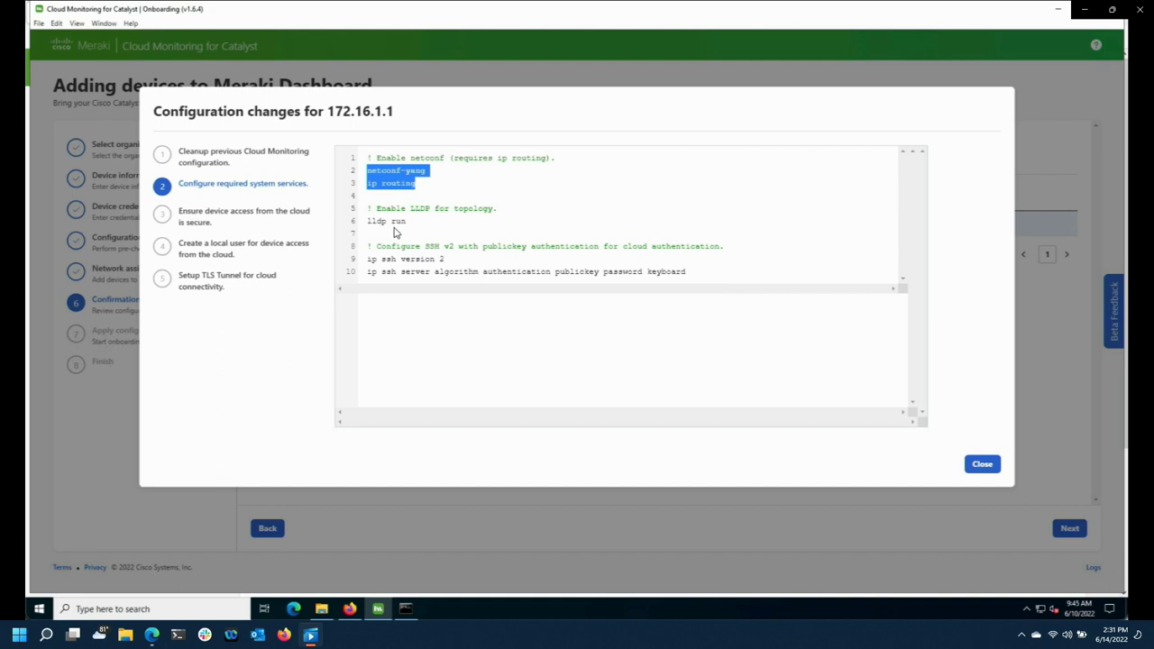
{"action": "left_click_drag", "start_coordinate": [366, 224], "coordinate": [408, 223]}
{"action": "left_click_drag", "start_coordinate": [362, 259], "coordinate": [687, 292]}
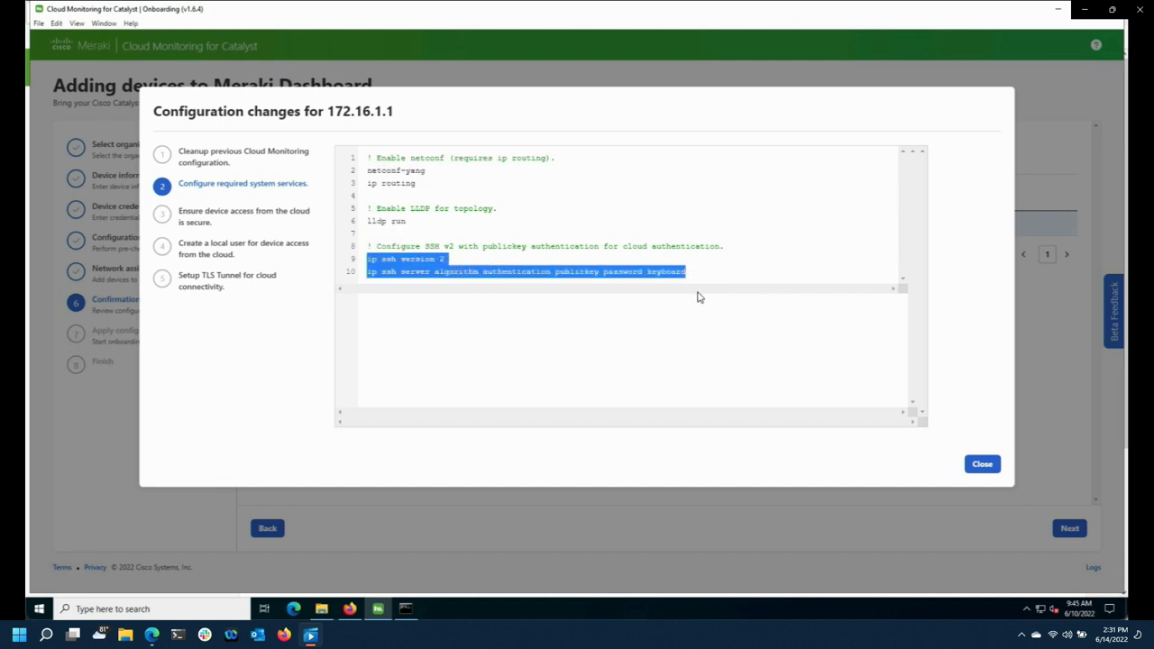
Step: Review the commands securing device access from the cloud
{"action": "left_click", "coordinate": [208, 218]}
{"action": "scroll", "coordinate": [548, 234], "scroll_direction": "down", "scroll_amount": 1}
{"action": "scroll", "coordinate": [464, 196], "scroll_direction": "up", "scroll_amount": 1}
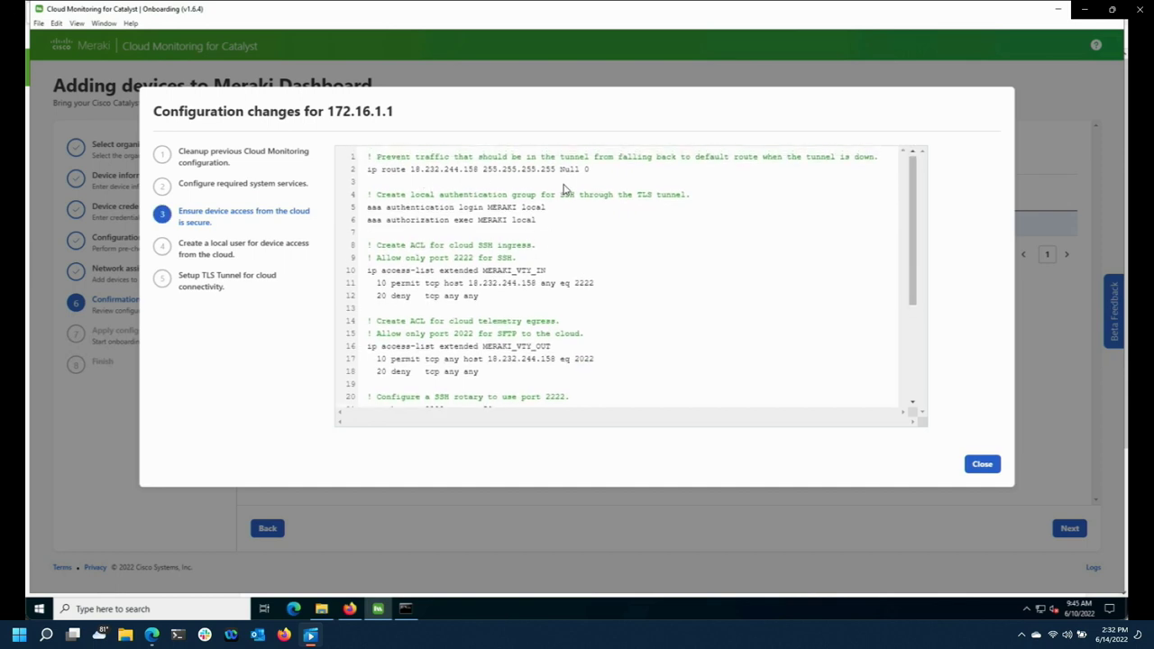
{"action": "scroll", "coordinate": [620, 339], "scroll_direction": "down", "scroll_amount": 1}
{"action": "scroll", "coordinate": [620, 340], "scroll_direction": "down", "scroll_amount": 3}
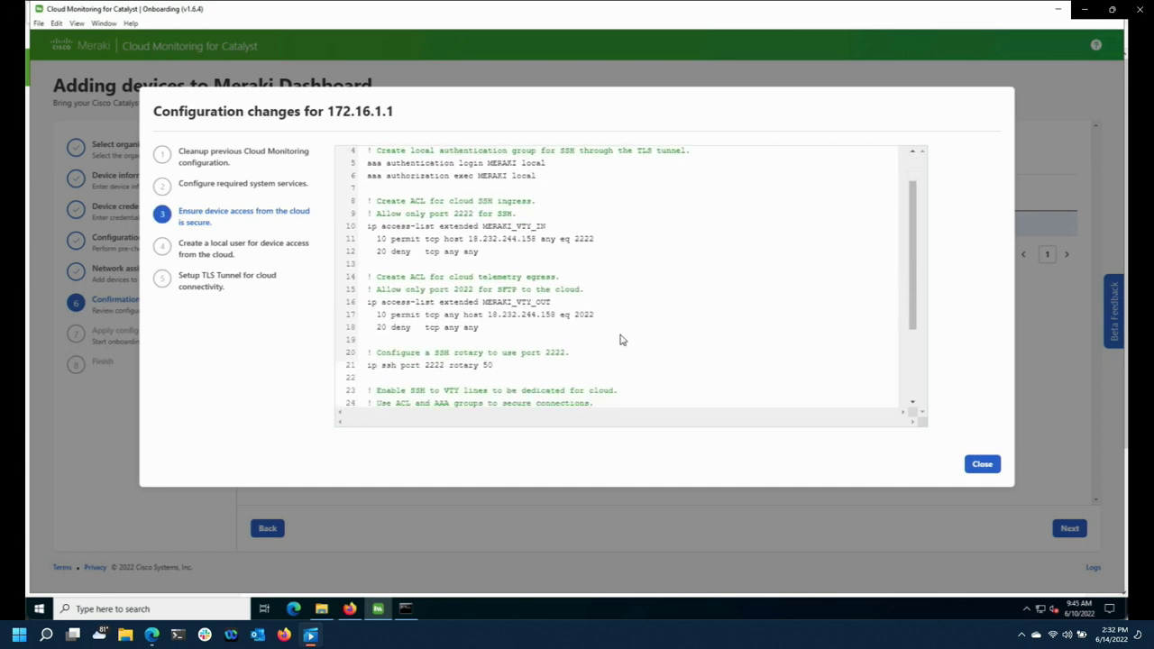
{"action": "scroll", "coordinate": [620, 340], "scroll_direction": "down", "scroll_amount": 1}
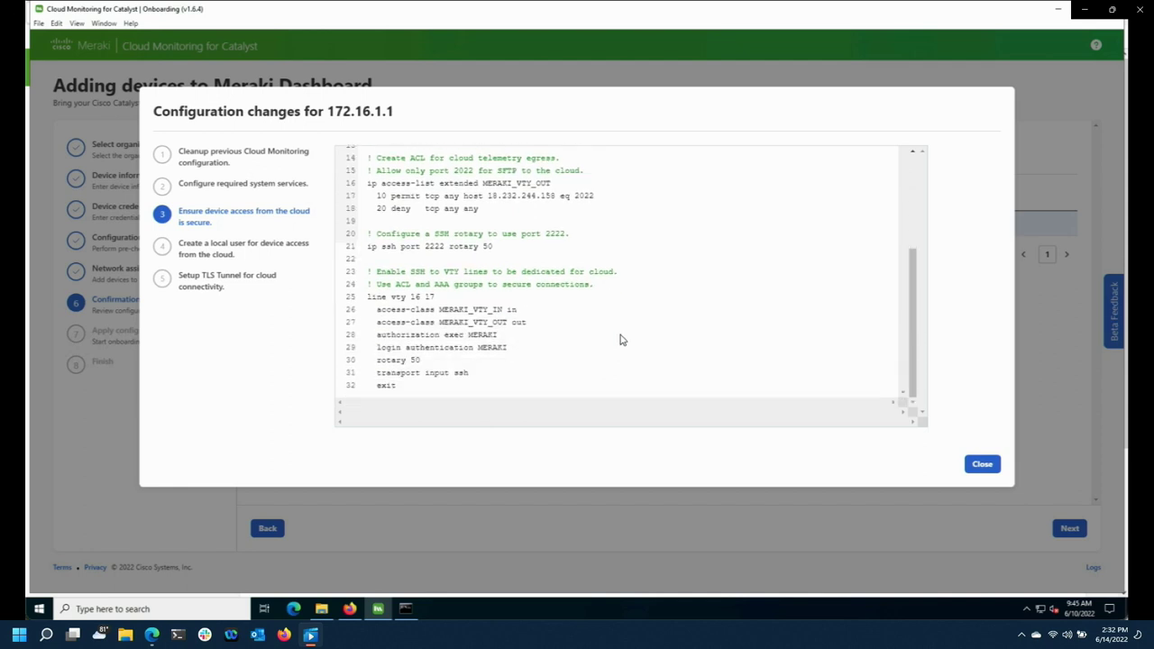
Step: Review the local user creation and TLS tunnel setup commands, then close the preview
{"action": "left_click", "coordinate": [247, 249]}
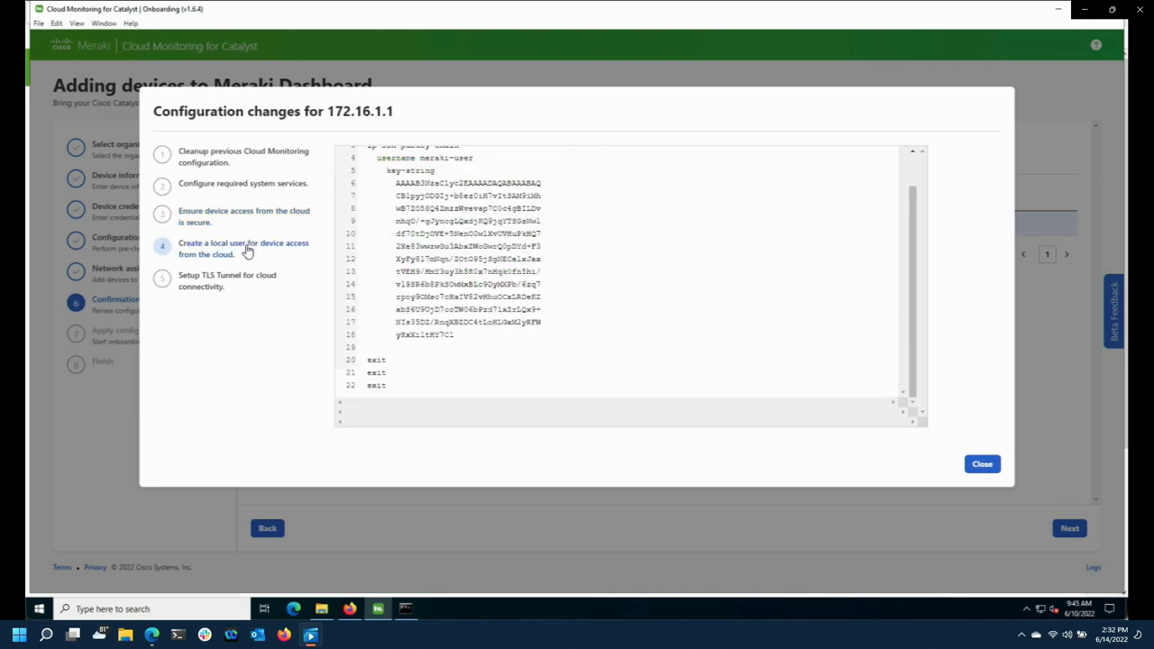
{"action": "scroll", "coordinate": [552, 234], "scroll_direction": "up", "scroll_amount": 1}
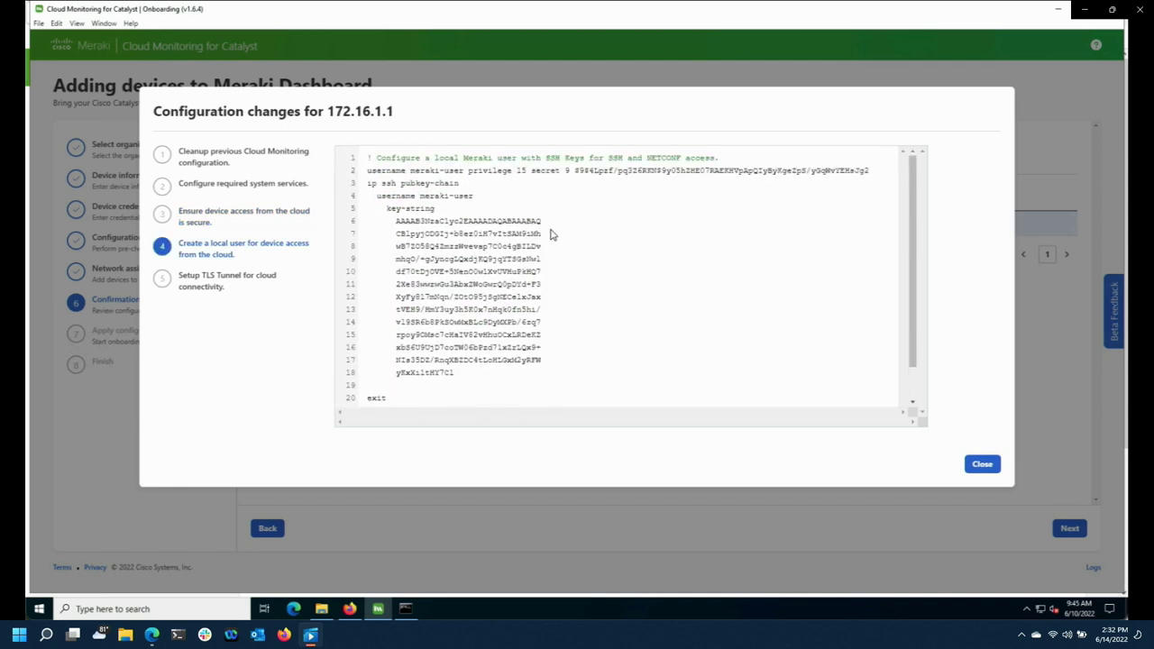
{"action": "left_click", "coordinate": [219, 279]}
{"action": "scroll", "coordinate": [493, 270], "scroll_direction": "down", "scroll_amount": 5}
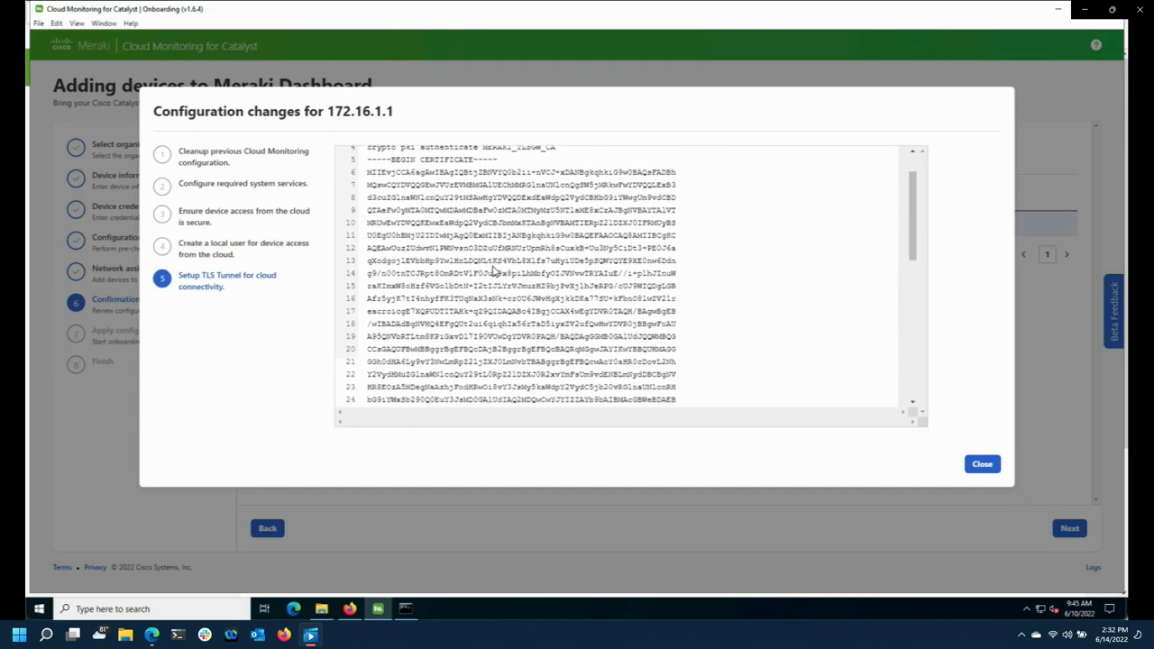
{"action": "scroll", "coordinate": [493, 271], "scroll_direction": "down", "scroll_amount": 5}
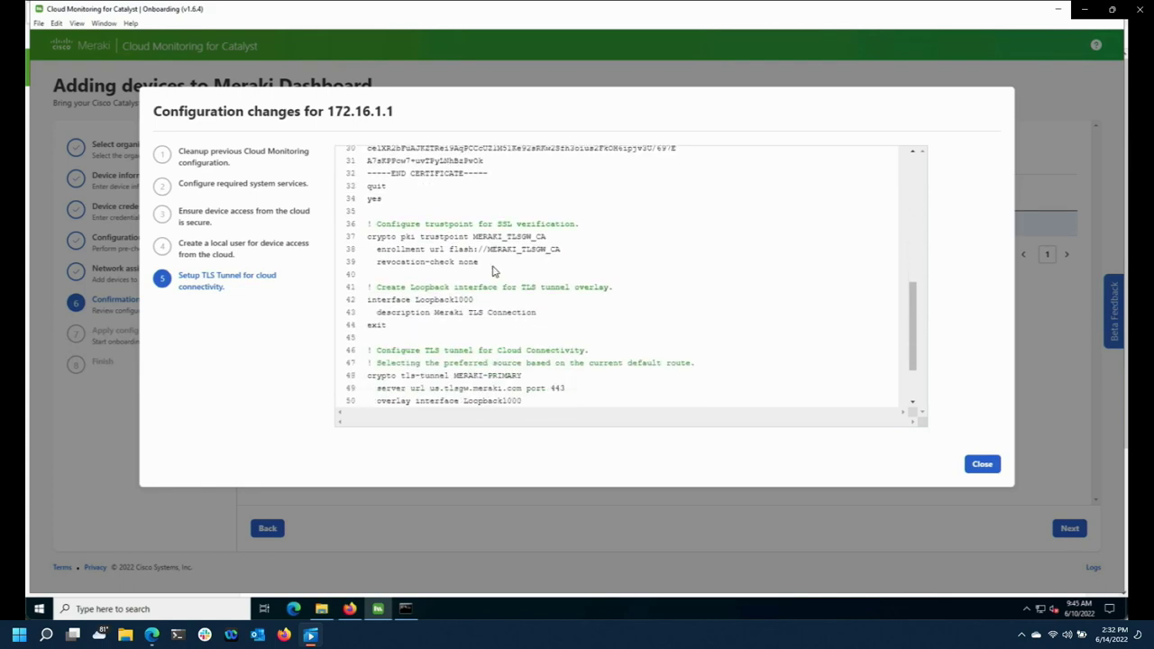
{"action": "left_click", "coordinate": [981, 465]}
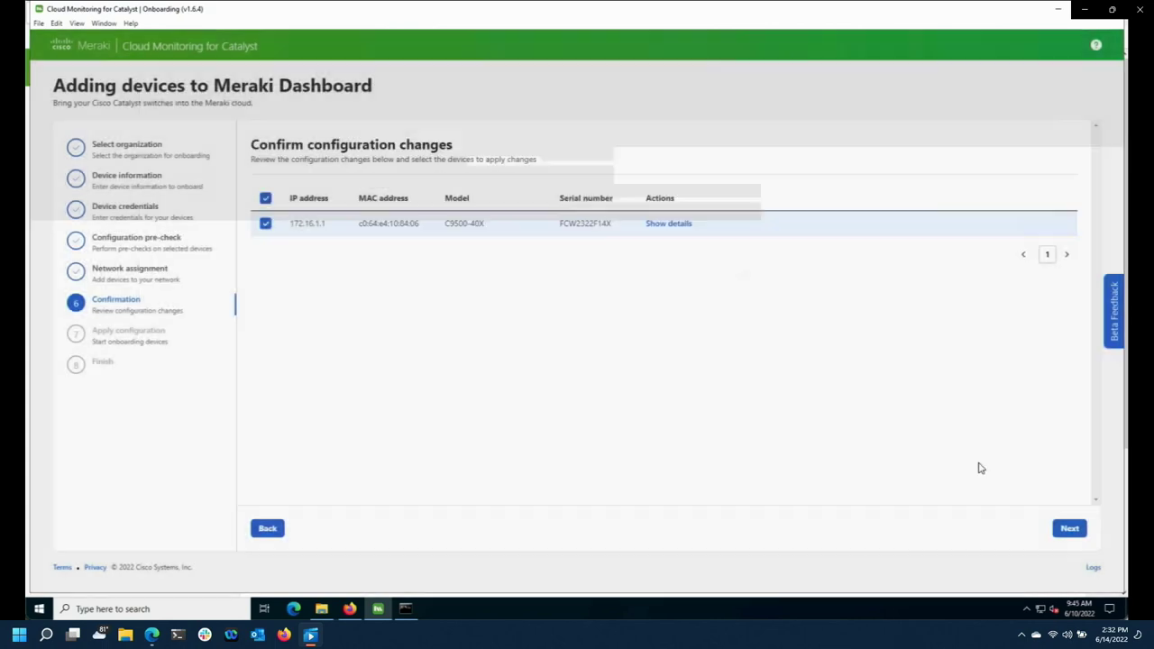
Step: Apply the configuration changes to the switch at 172.16.1.1, confirming with Save
{"action": "left_click", "coordinate": [1069, 530]}
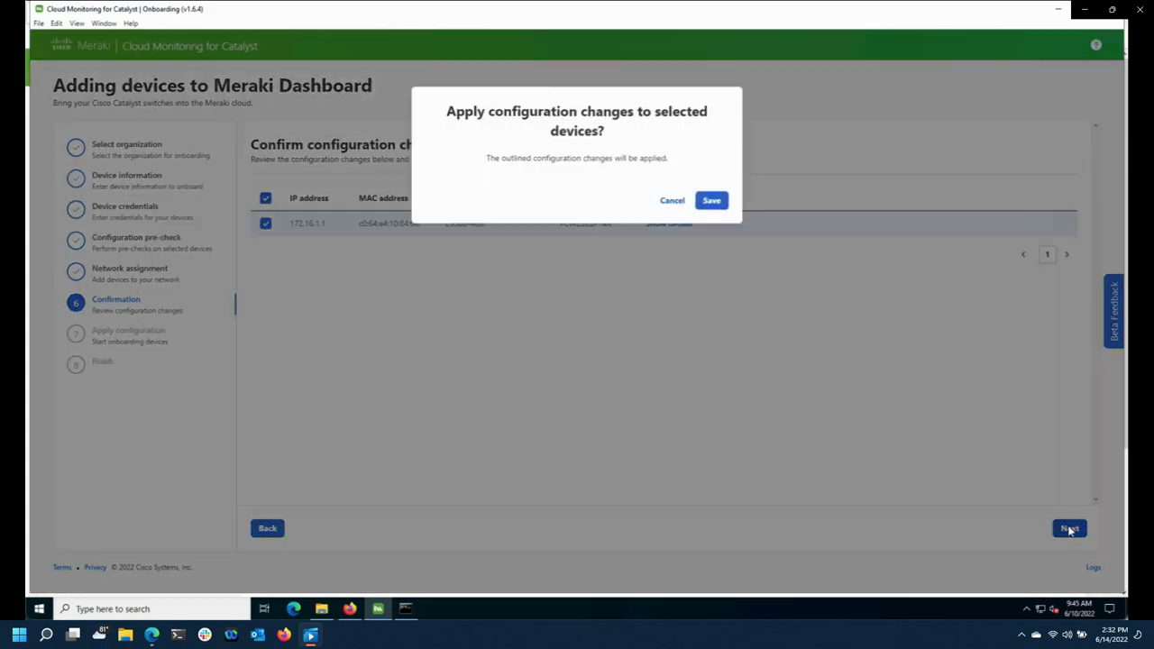
{"action": "left_click", "coordinate": [711, 200]}
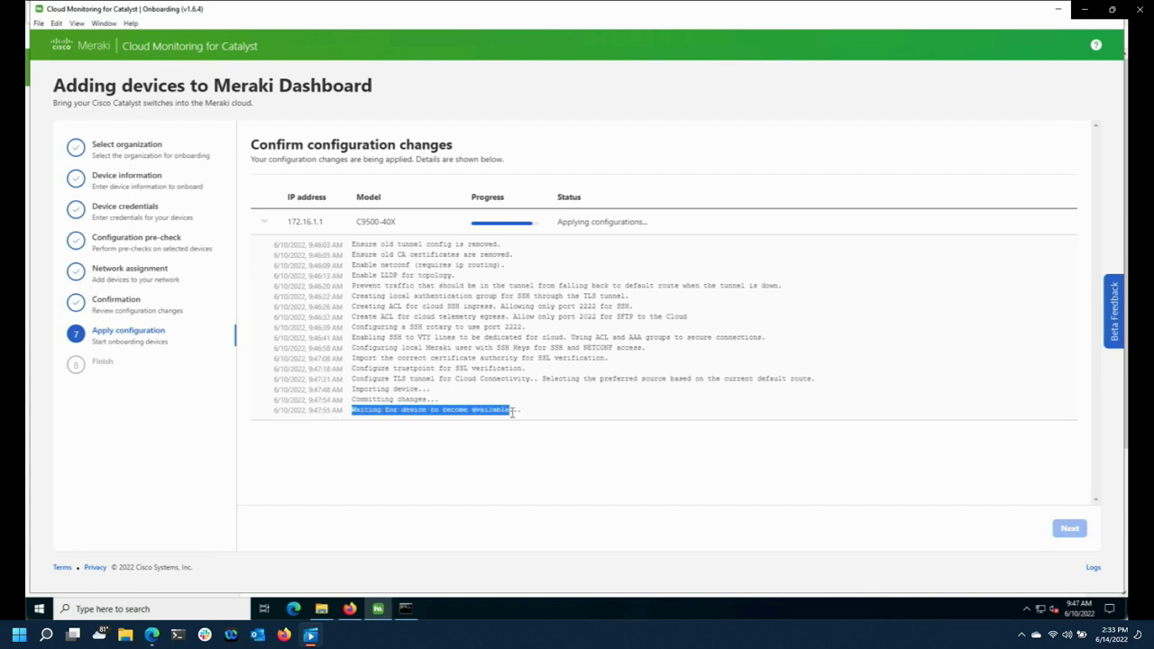
Step: Highlight the 'Device onboarded successfully' log line, finish the wizard, and open the switch in Meraki Dashboard
{"action": "left_click", "coordinate": [513, 446]}
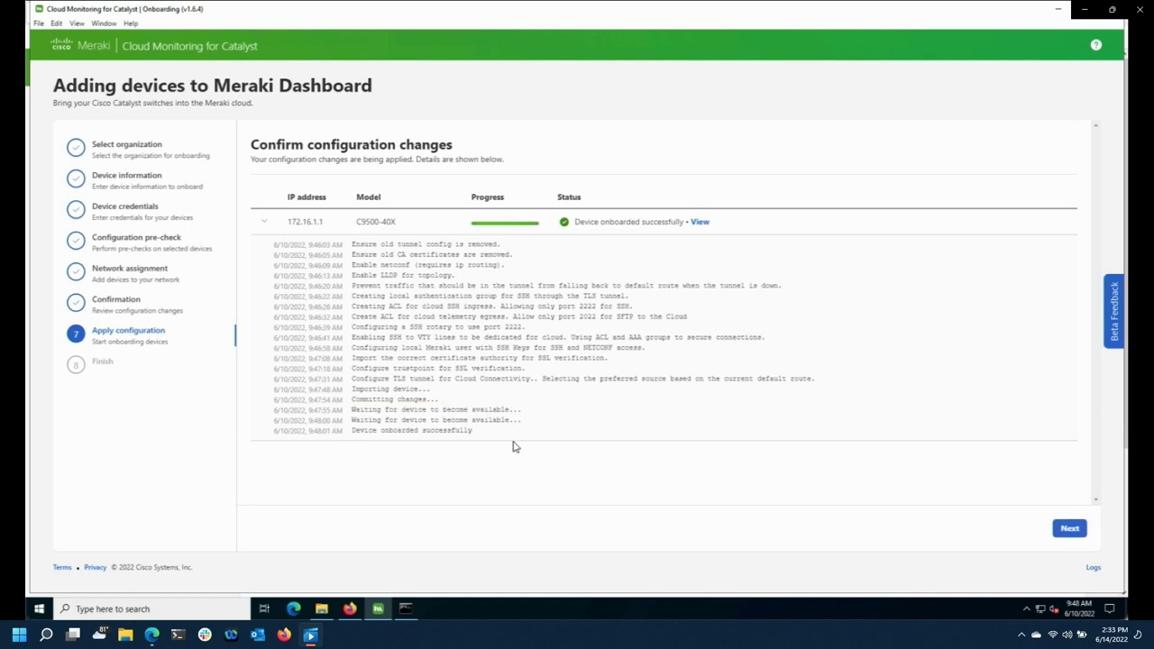
{"action": "left_click_drag", "start_coordinate": [488, 434], "coordinate": [354, 426]}
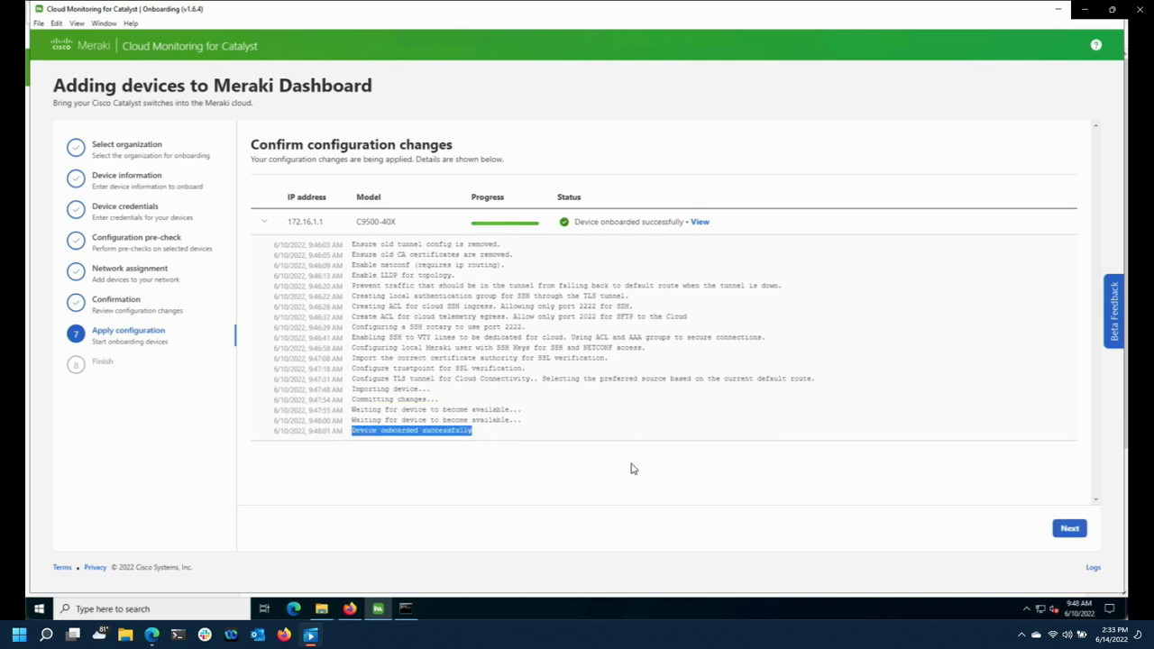
{"action": "left_click", "coordinate": [784, 496]}
{"action": "left_click", "coordinate": [1061, 530]}
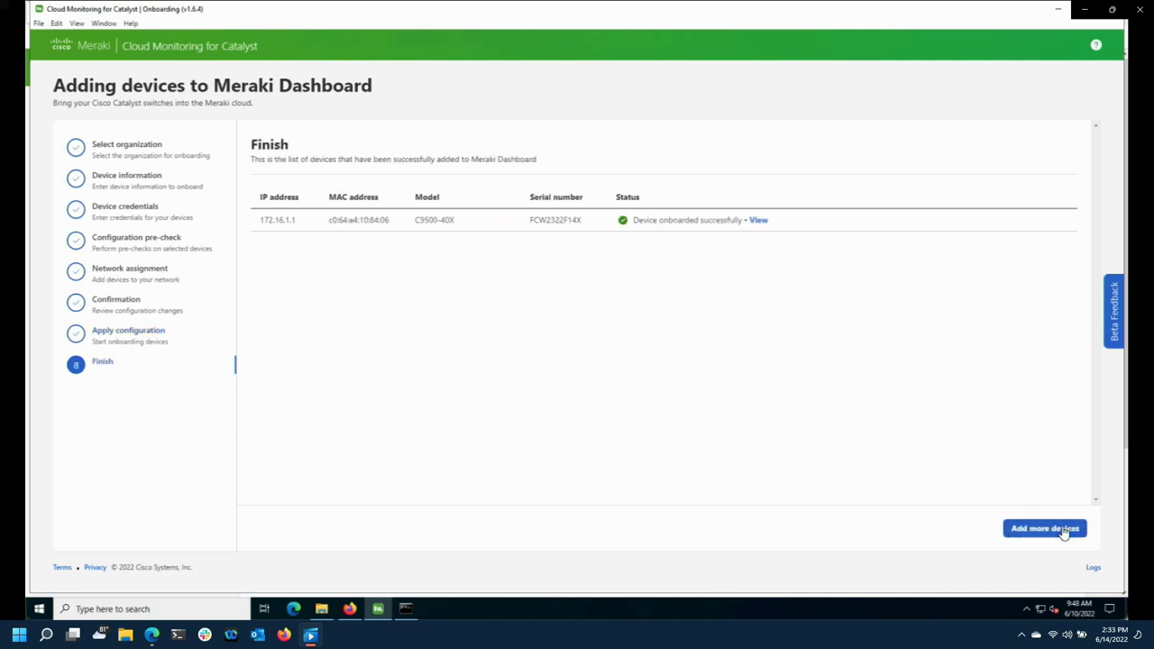
{"action": "left_click", "coordinate": [757, 221]}
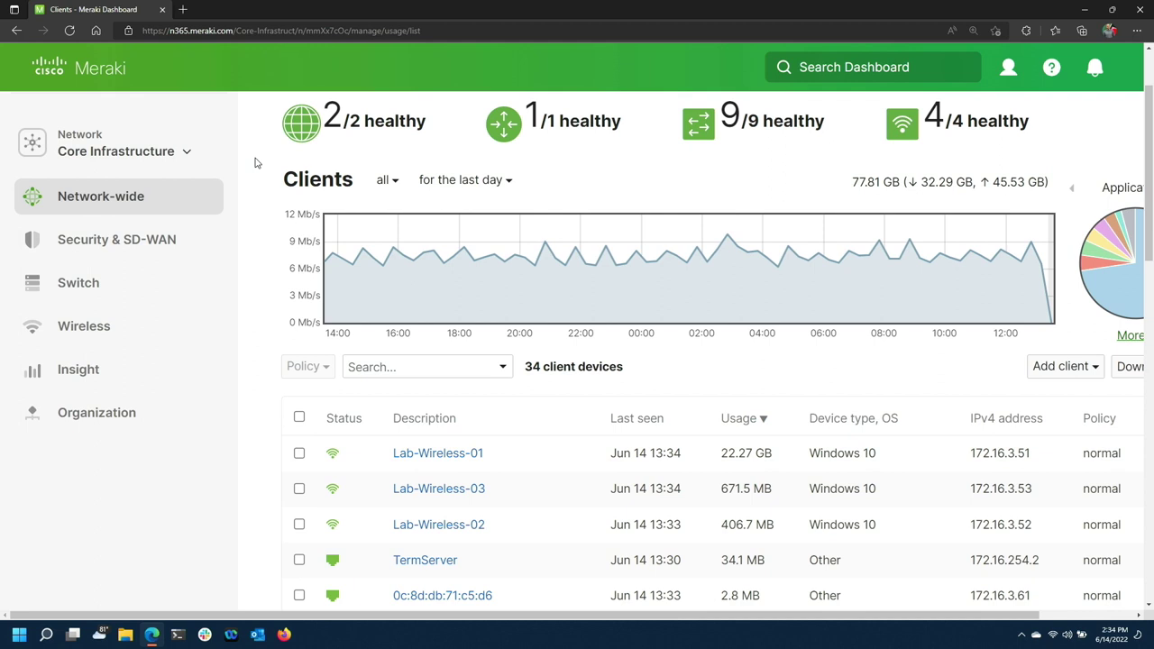
Step: From the switch list sorted by name, open the MS_CORE_9500 [1] C9500-40X switch page
{"action": "mouse_move", "coordinate": [99, 287]}
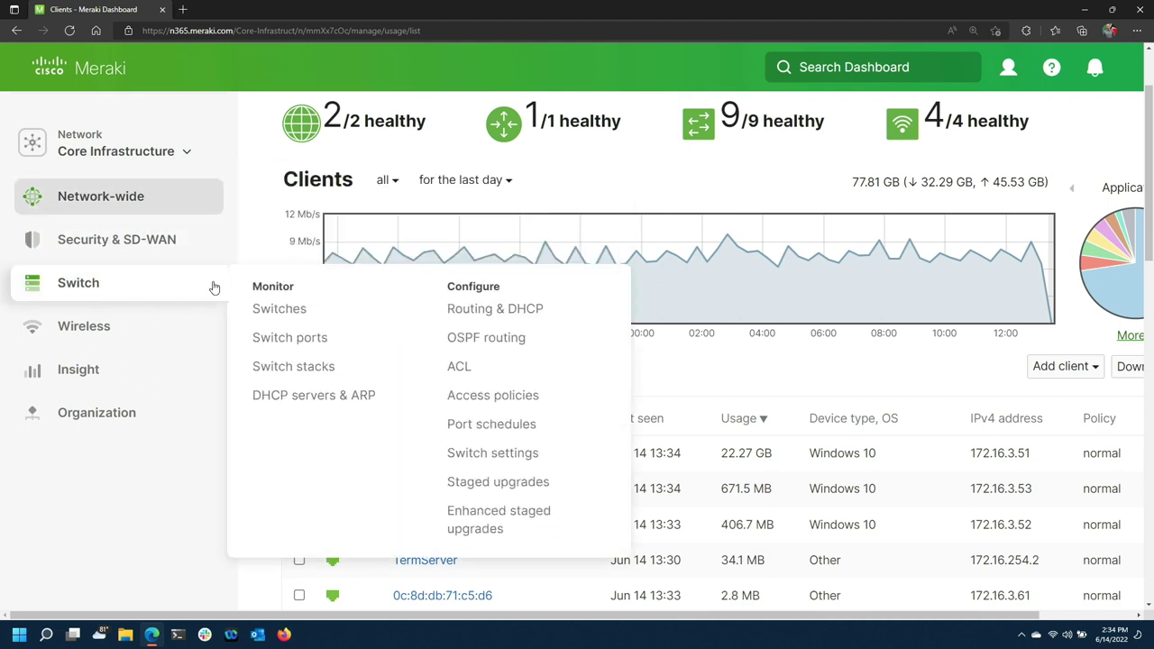
{"action": "left_click", "coordinate": [257, 310]}
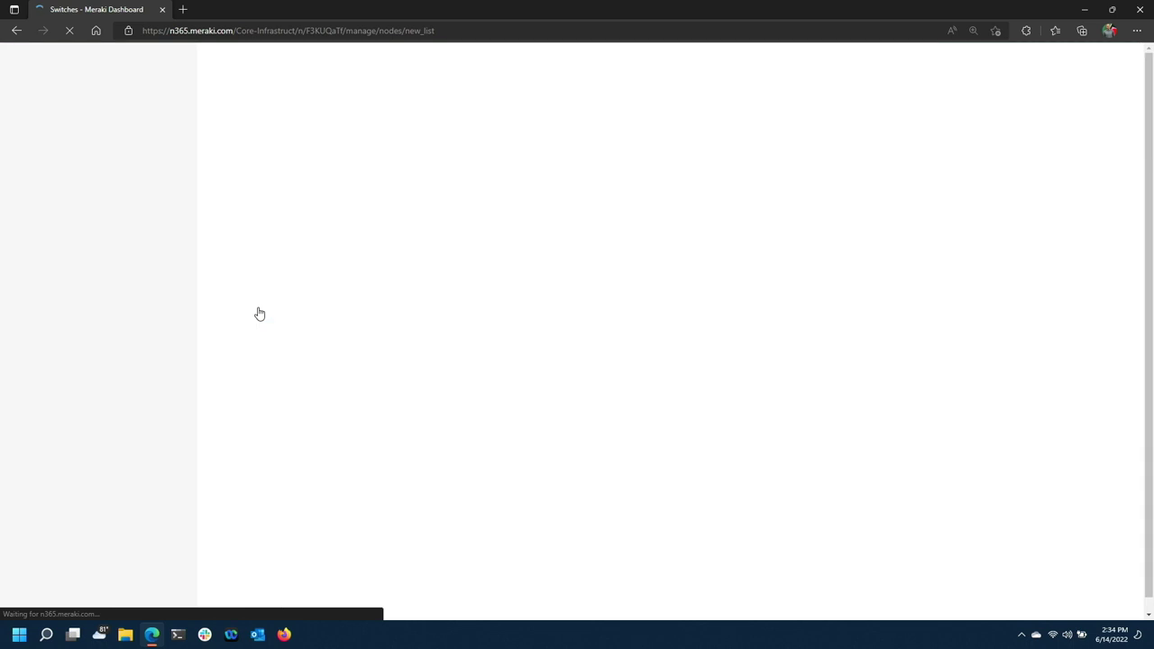
{"action": "scroll", "coordinate": [385, 283], "scroll_direction": "down", "scroll_amount": 1}
{"action": "scroll", "coordinate": [385, 283], "scroll_direction": "down", "scroll_amount": 1}
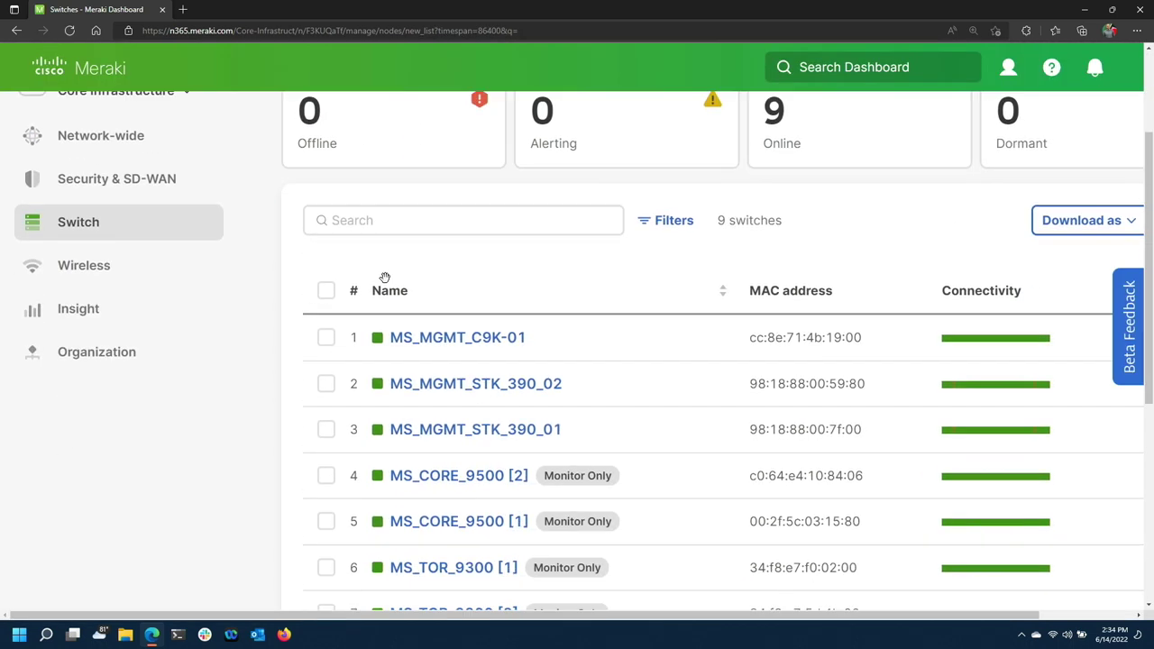
{"action": "left_click", "coordinate": [428, 298]}
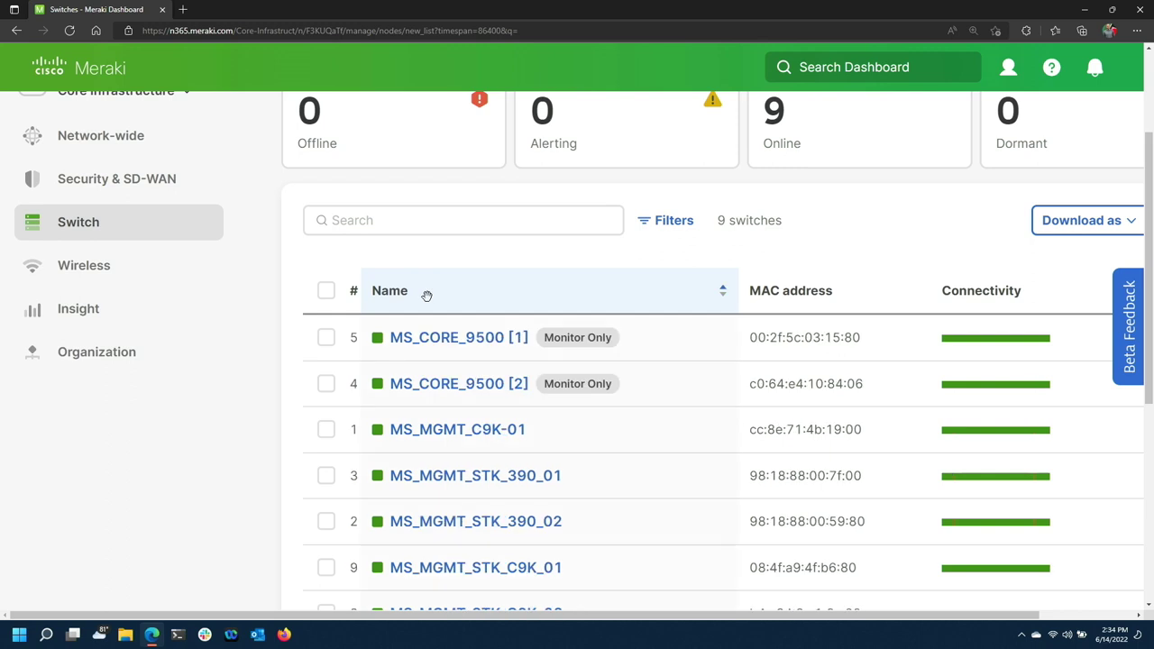
{"action": "right_click", "coordinate": [493, 340]}
{"action": "left_click", "coordinate": [464, 351]}
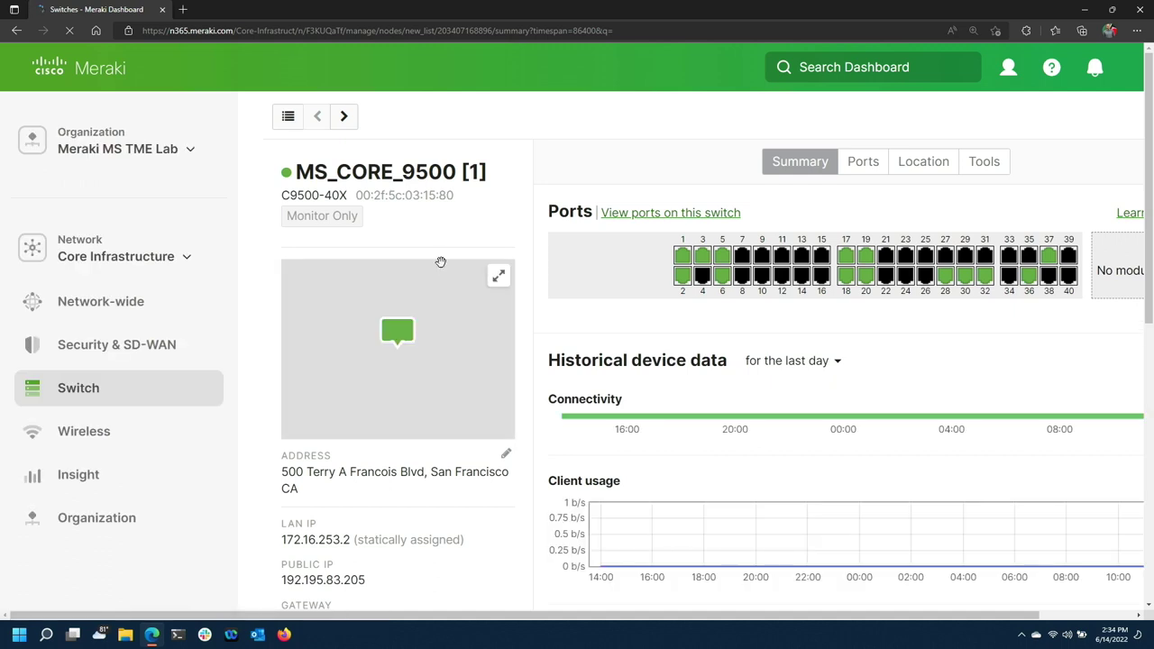
Step: Inspect ports 1 and 5, viewing and then closing the neighbour's raw CDP data
{"action": "left_click", "coordinate": [679, 242]}
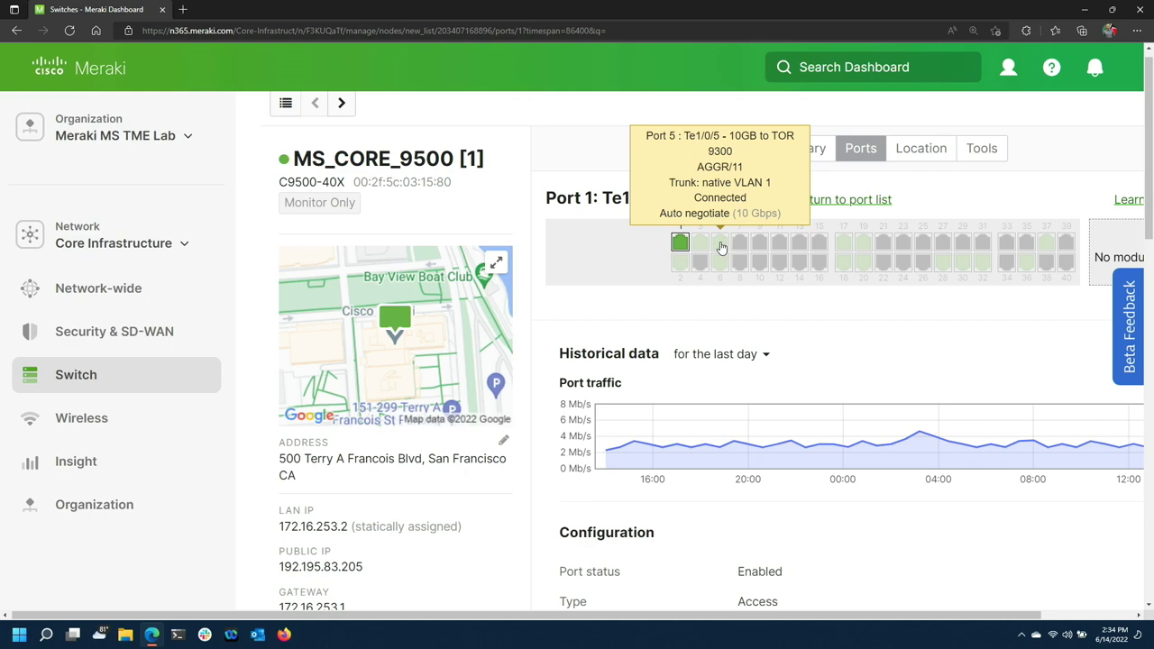
{"action": "left_click", "coordinate": [720, 243]}
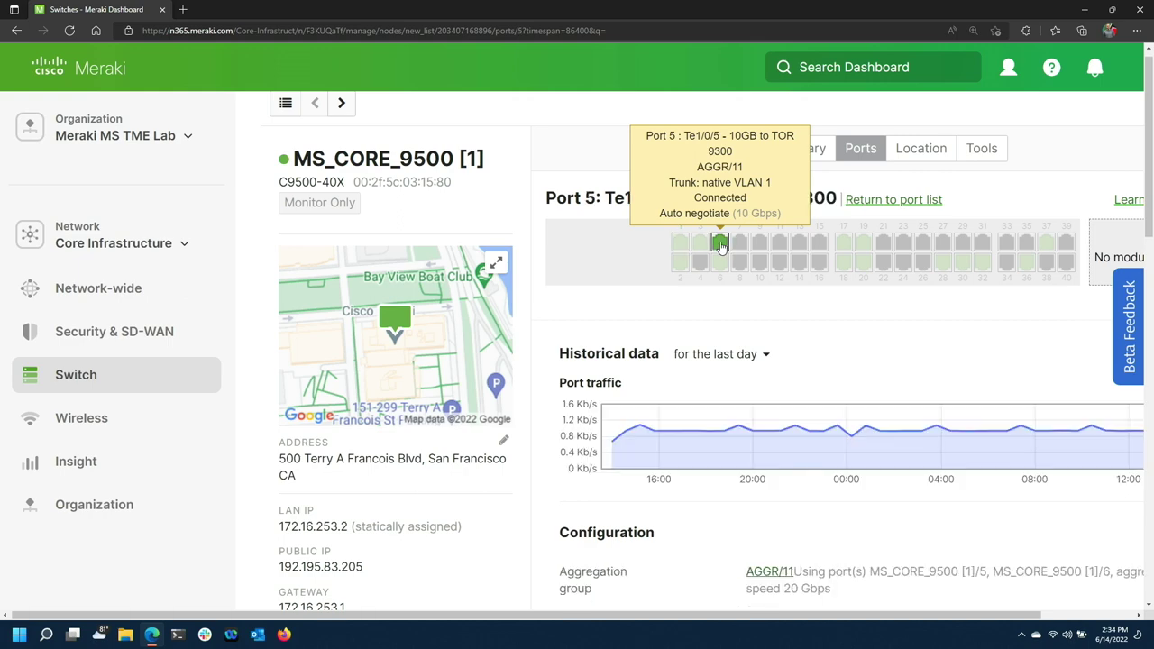
{"action": "scroll", "coordinate": [748, 300], "scroll_direction": "down", "scroll_amount": 2}
{"action": "scroll", "coordinate": [766, 334], "scroll_direction": "right", "scroll_amount": 1}
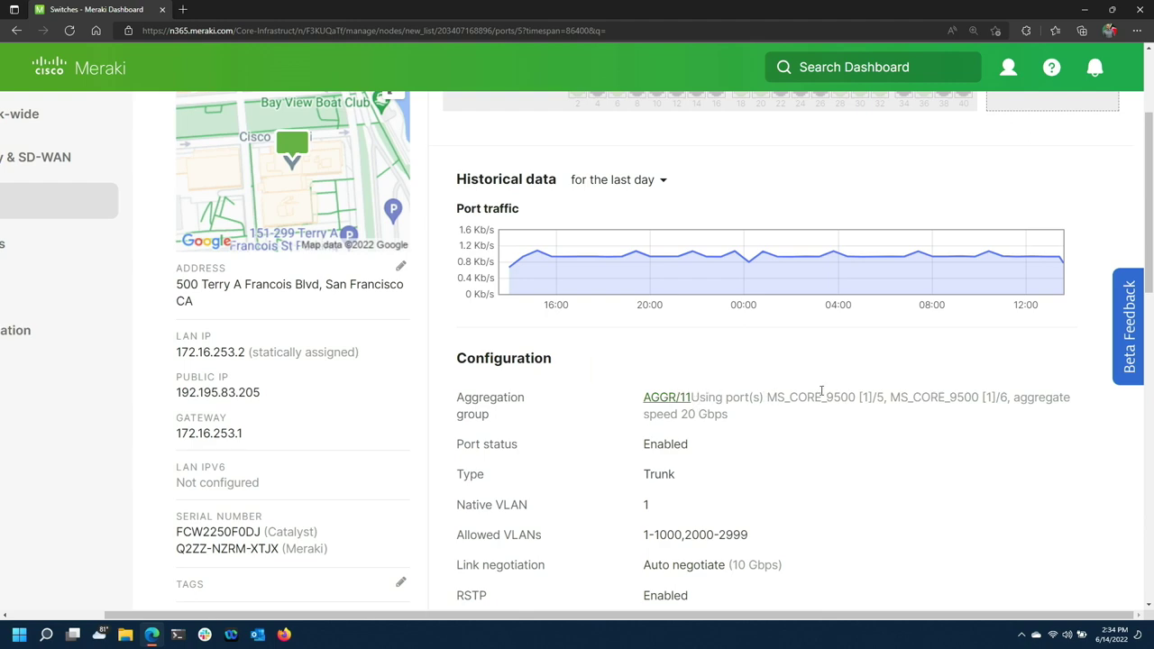
{"action": "scroll", "coordinate": [848, 454], "scroll_direction": "down", "scroll_amount": 5}
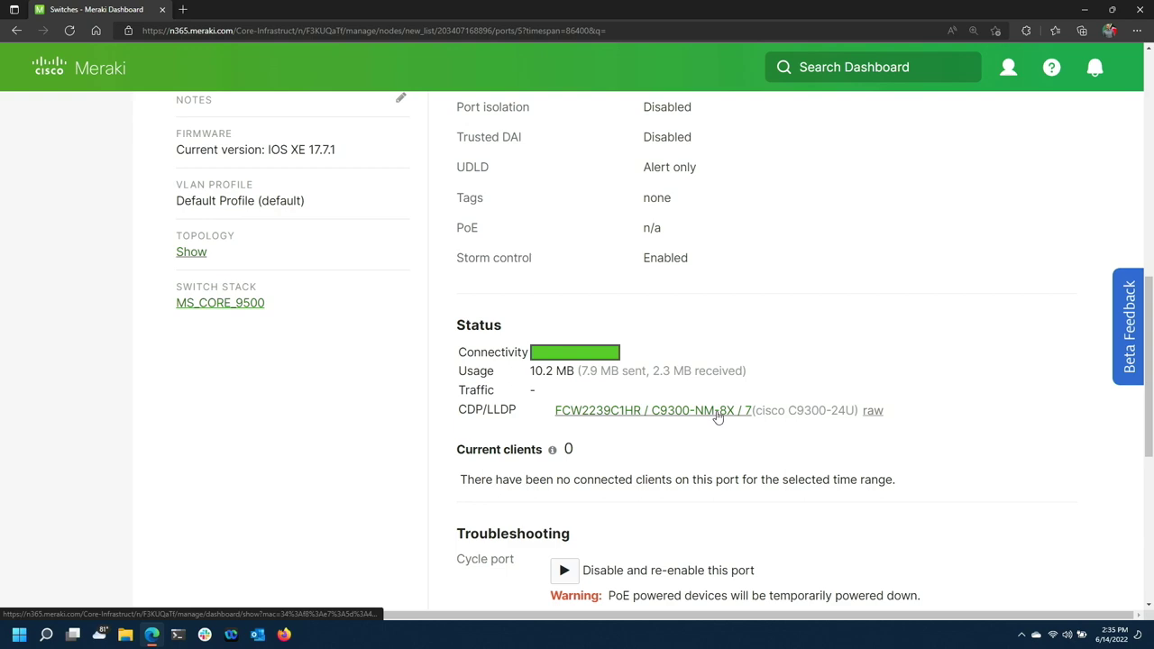
{"action": "left_click", "coordinate": [872, 412]}
{"action": "left_click", "coordinate": [849, 357]}
Step: Show port 17's details with 30 results per page so all 15 current clients appear
{"action": "scroll", "coordinate": [849, 359], "scroll_direction": "up", "scroll_amount": 10}
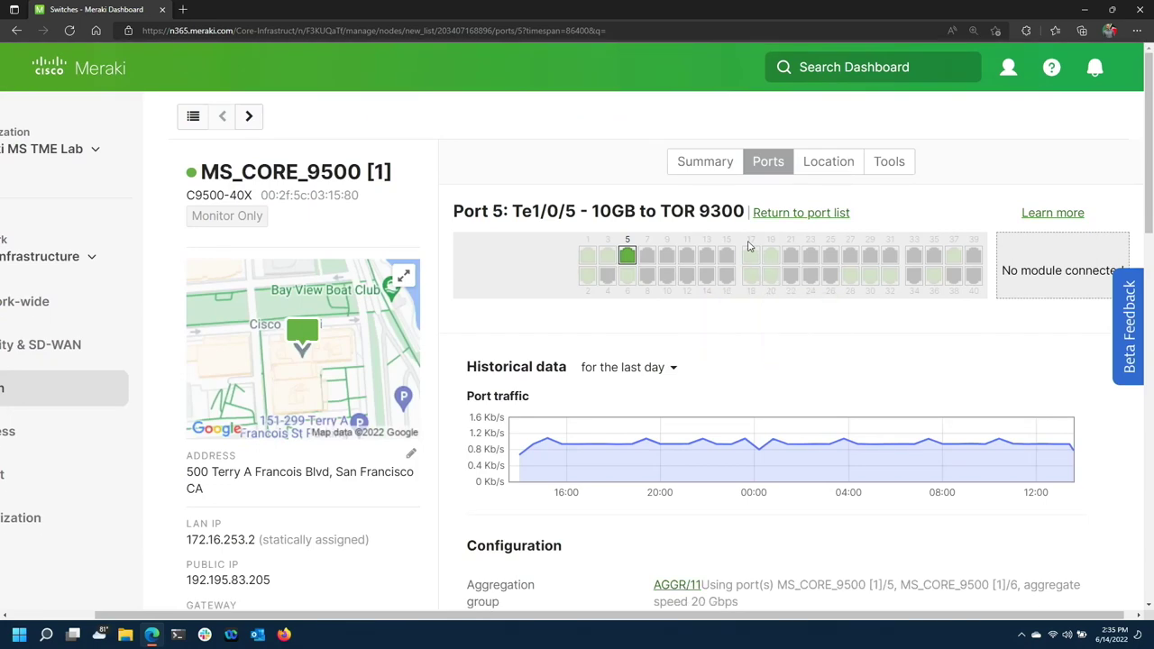
{"action": "left_click", "coordinate": [750, 255]}
{"action": "scroll", "coordinate": [822, 450], "scroll_direction": "down", "scroll_amount": 3}
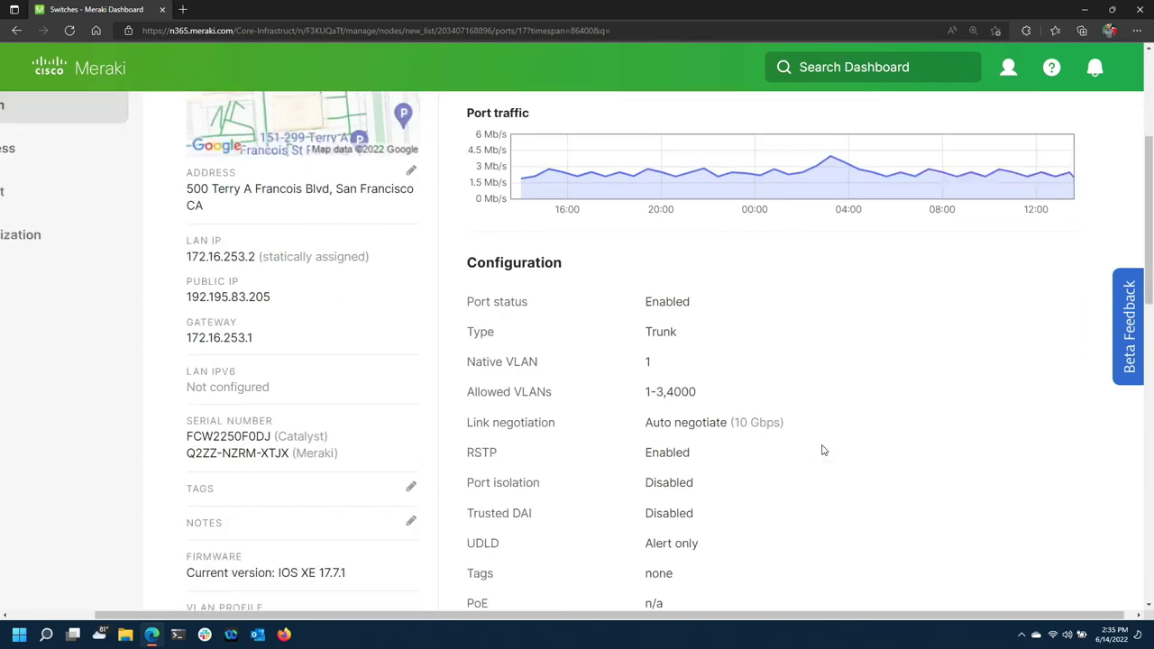
{"action": "scroll", "coordinate": [822, 449], "scroll_direction": "down", "scroll_amount": 6}
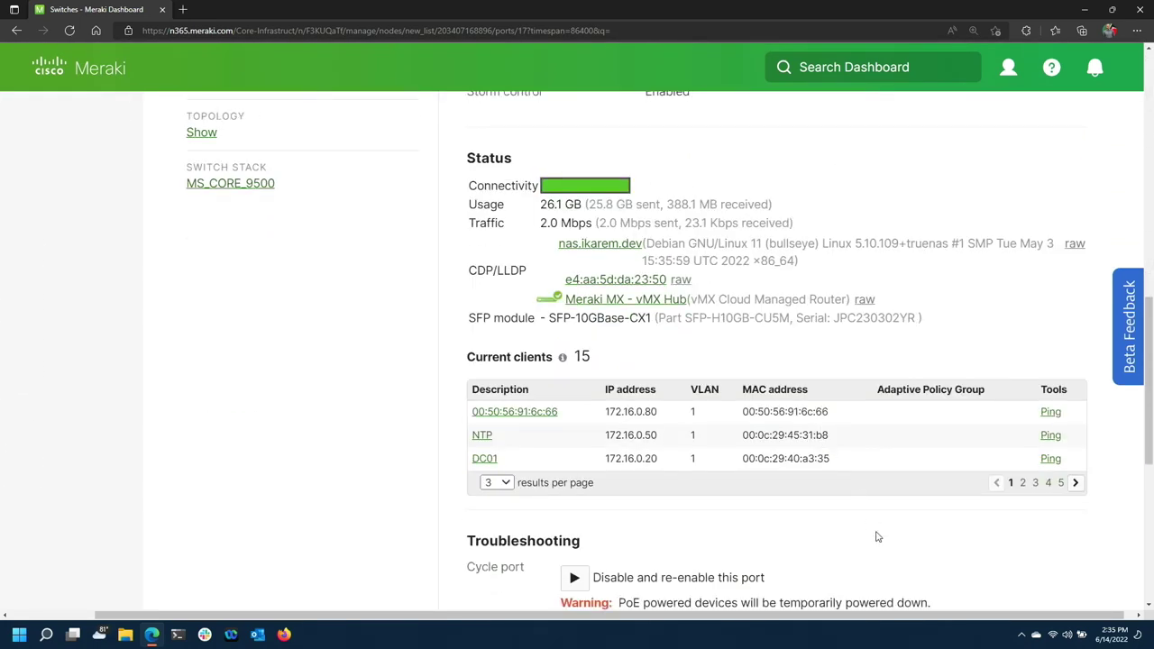
{"action": "left_click", "coordinate": [507, 483]}
{"action": "left_click", "coordinate": [512, 524]}
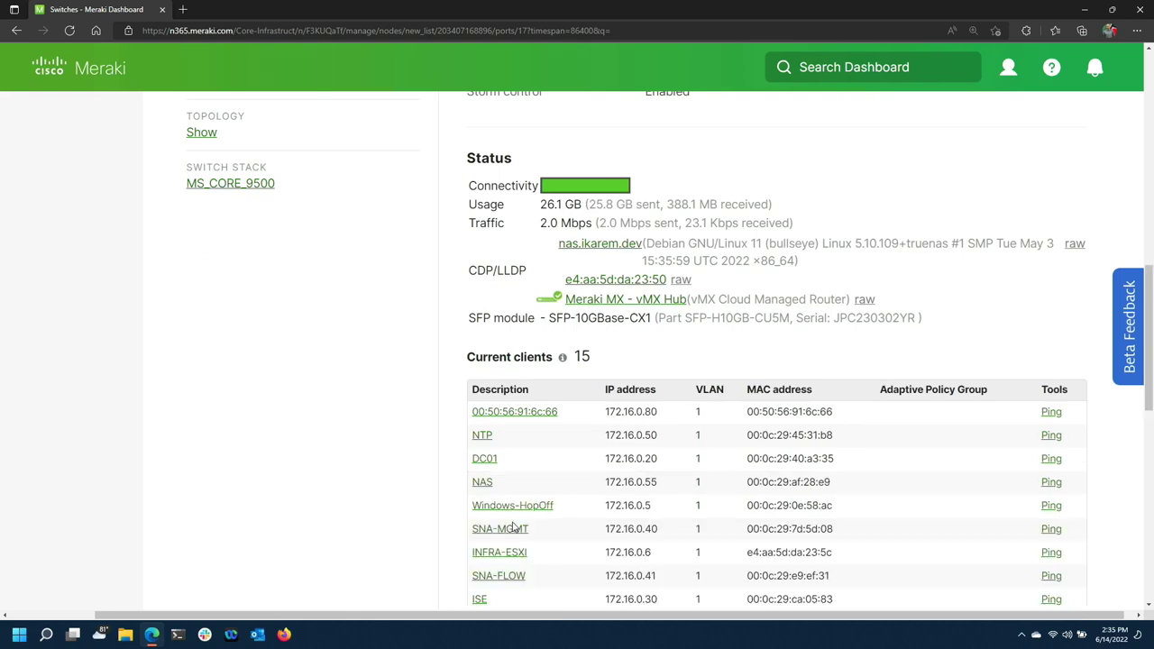
{"action": "scroll", "coordinate": [562, 370], "scroll_direction": "down", "scroll_amount": 1}
{"action": "scroll", "coordinate": [562, 370], "scroll_direction": "down", "scroll_amount": 2}
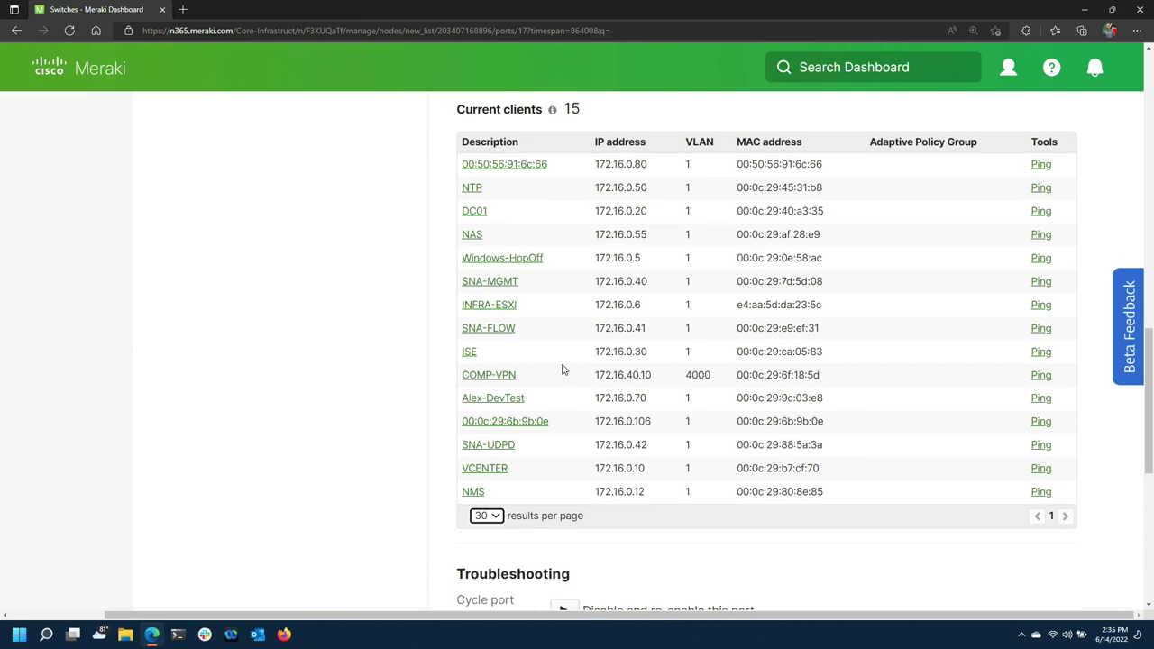